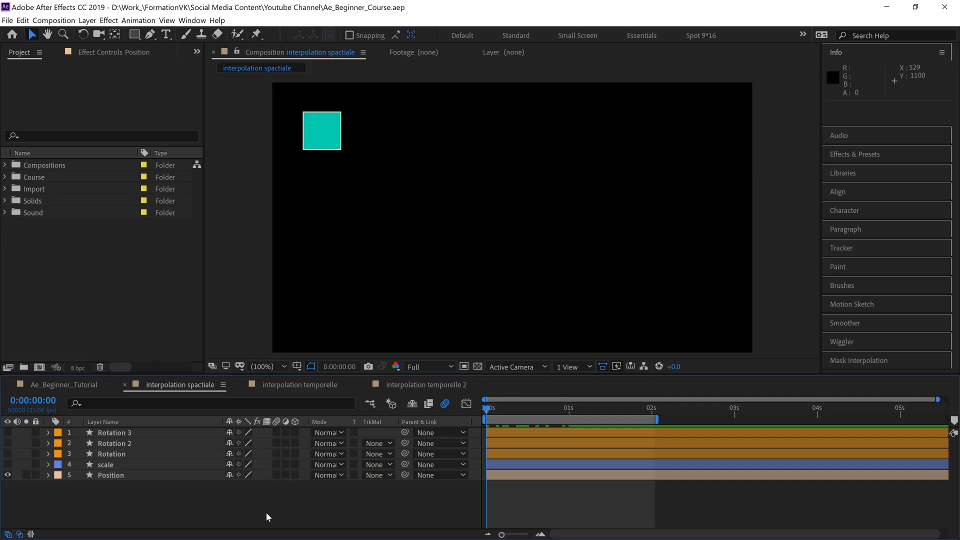
Step: Select the Position, scale and Rotation layers in turn, and preview the Position layer's animation
{"action": "left_click", "coordinate": [130, 476]}
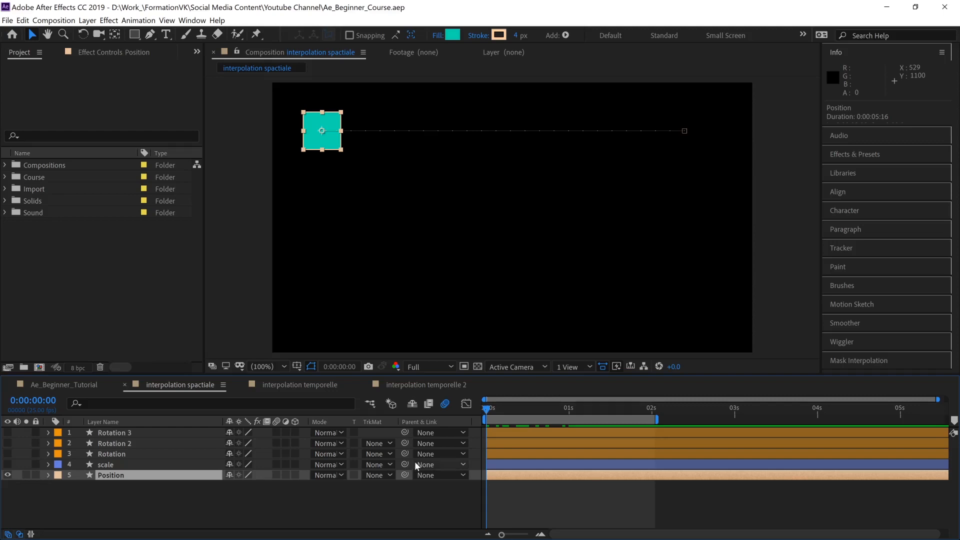
{"action": "left_click", "coordinate": [112, 466]}
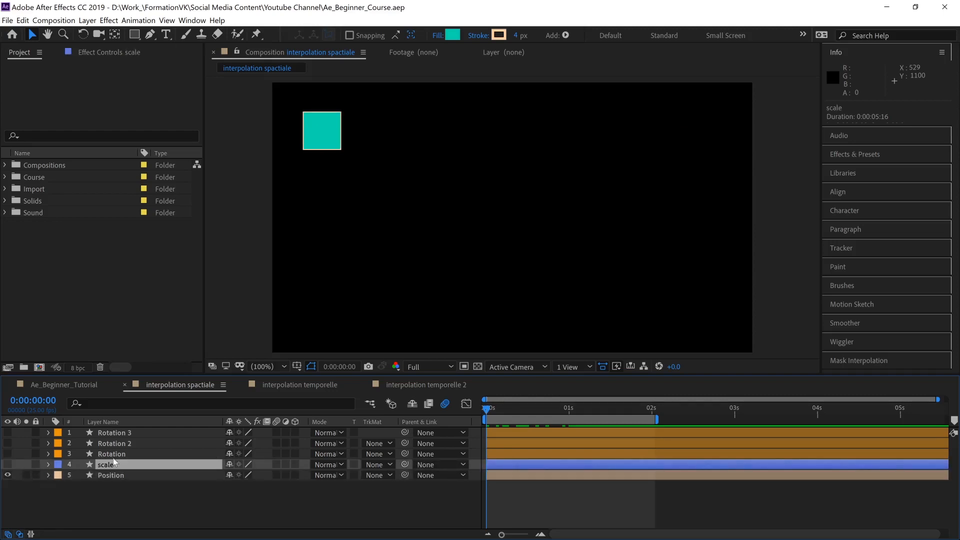
{"action": "left_click", "coordinate": [119, 454]}
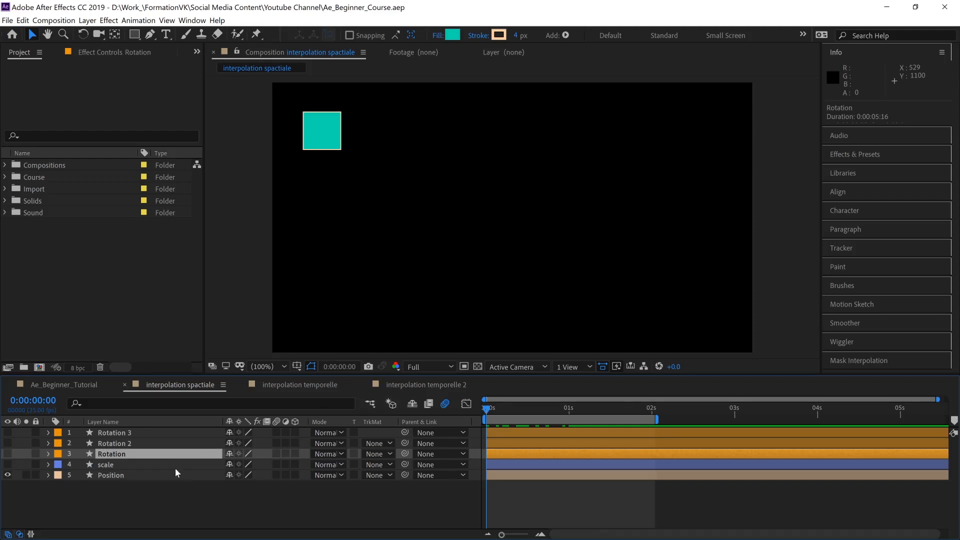
{"action": "left_click", "coordinate": [111, 475]}
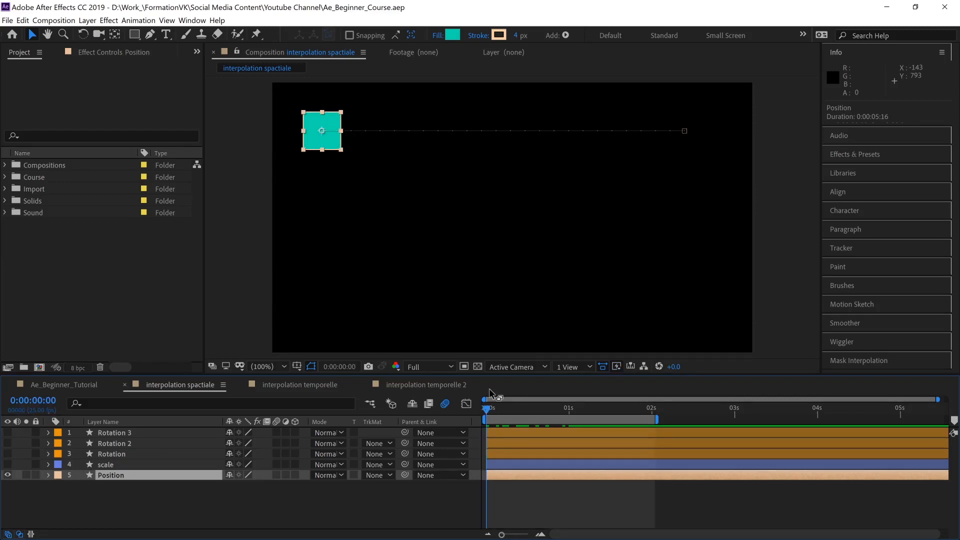
{"action": "key", "text": "KP_0"}
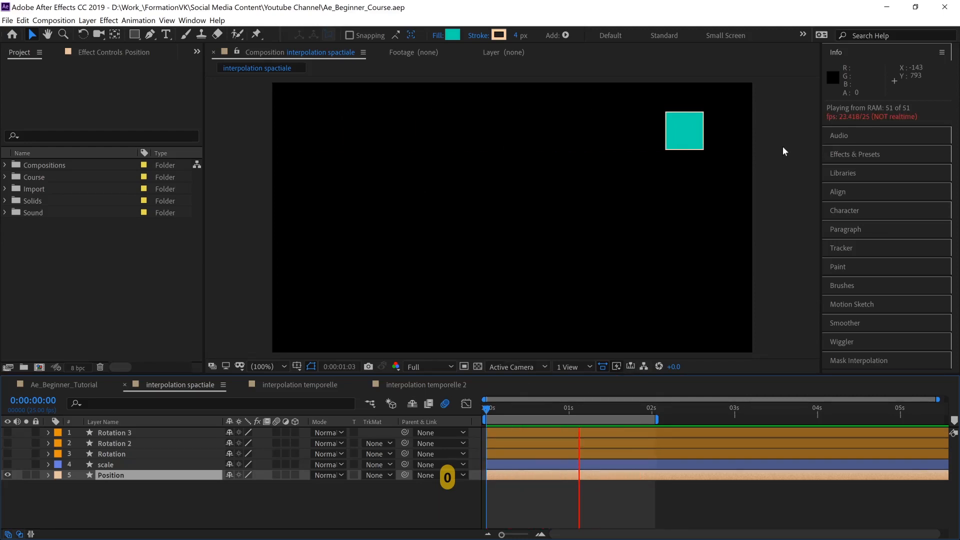
{"action": "key", "text": "space"}
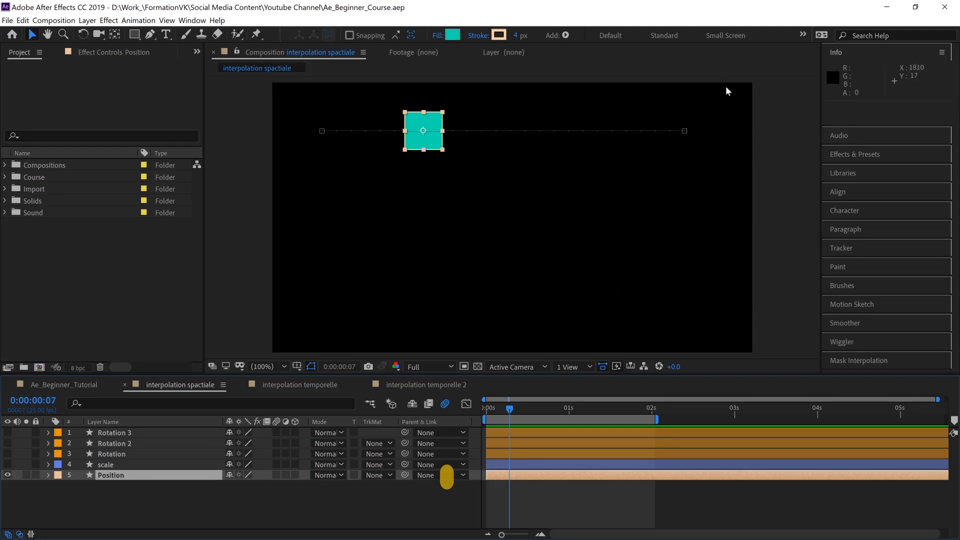
Step: Hide the Position layer, show the scale layer and preview its scale animation
{"action": "left_click", "coordinate": [9, 473]}
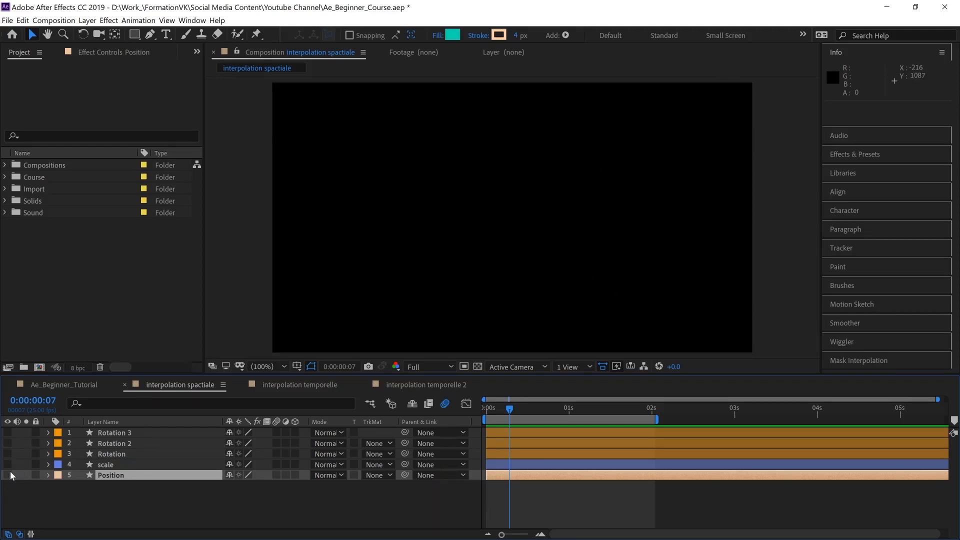
{"action": "left_click", "coordinate": [7, 465]}
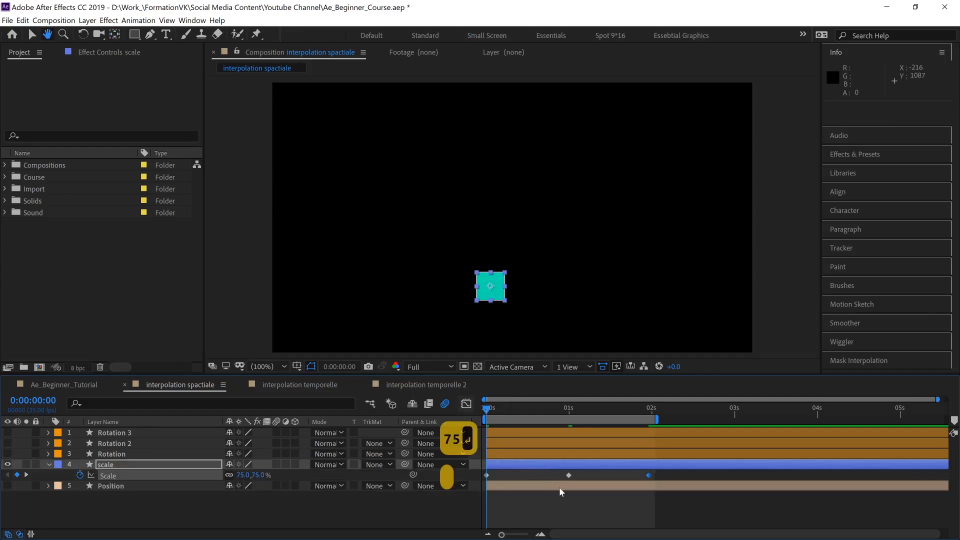
{"action": "key", "text": "space"}
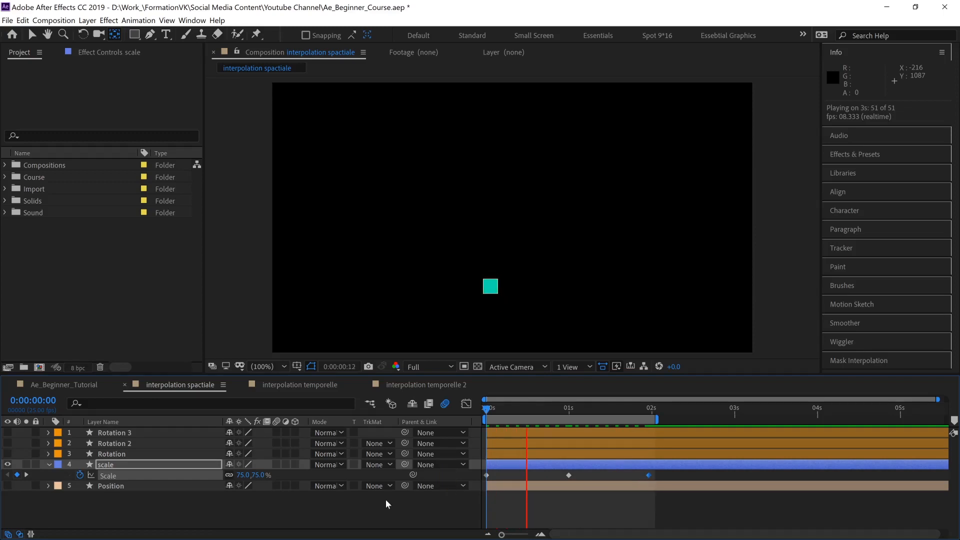
{"action": "key", "text": "space"}
Step: Display the Rotation layer instead of the scale layer and preview its animation from the start of the composition
{"action": "left_click", "coordinate": [48, 465]}
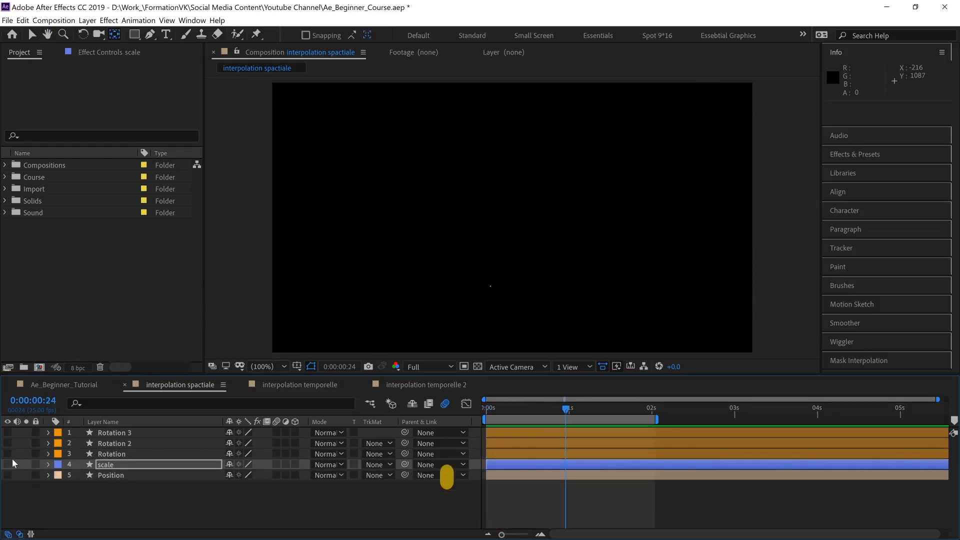
{"action": "left_click", "coordinate": [88, 455]}
{"action": "left_click", "coordinate": [7, 454]}
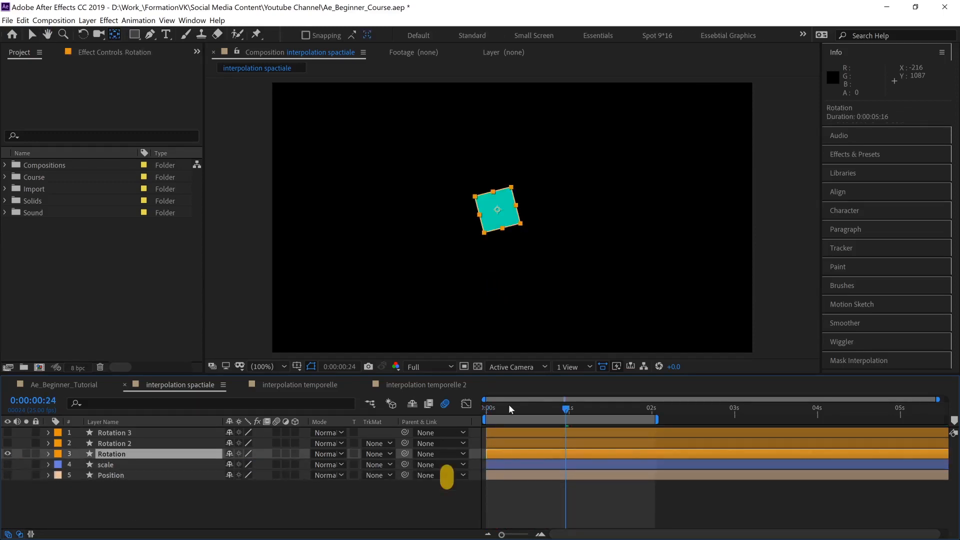
{"action": "left_click_drag", "start_coordinate": [521, 408], "coordinate": [491, 421]}
{"action": "key", "text": "space"}
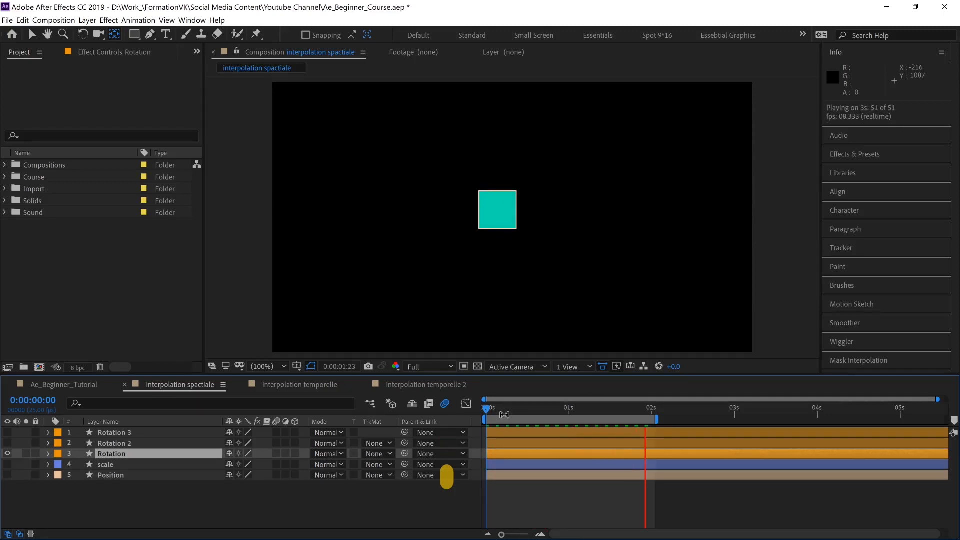
{"action": "key", "text": "space"}
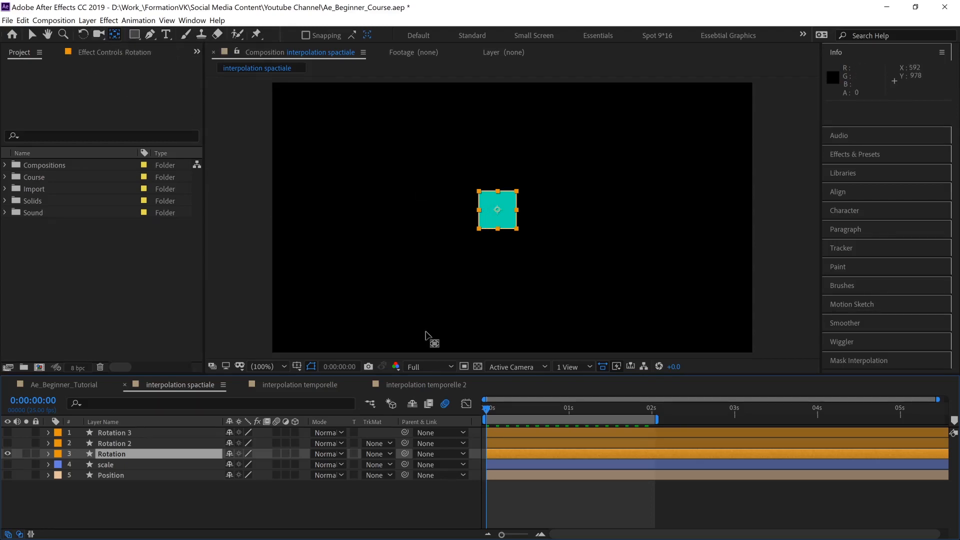
Step: Activate the Selection tool and replay the Rotation layer's animation
{"action": "key", "text": "y"}
{"action": "key", "text": "v"}
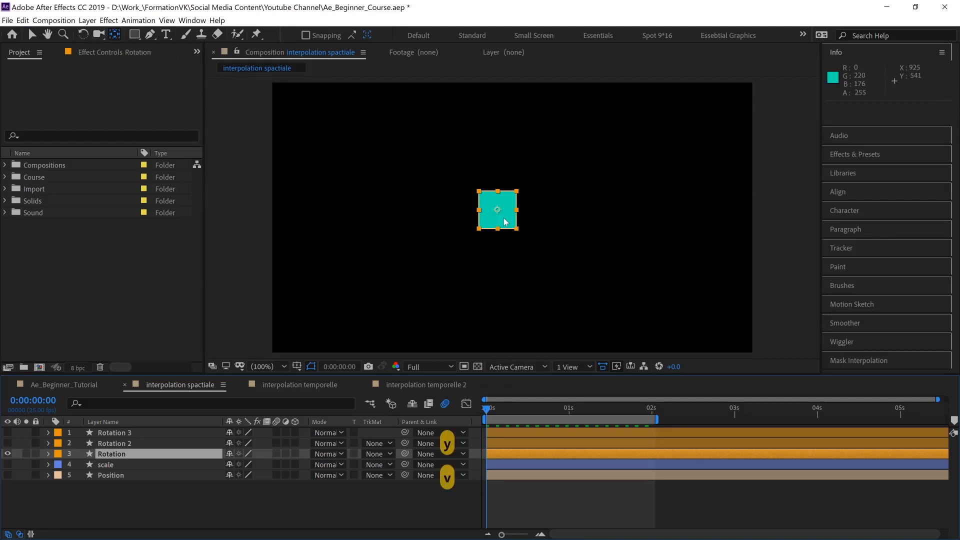
{"action": "key", "text": "space"}
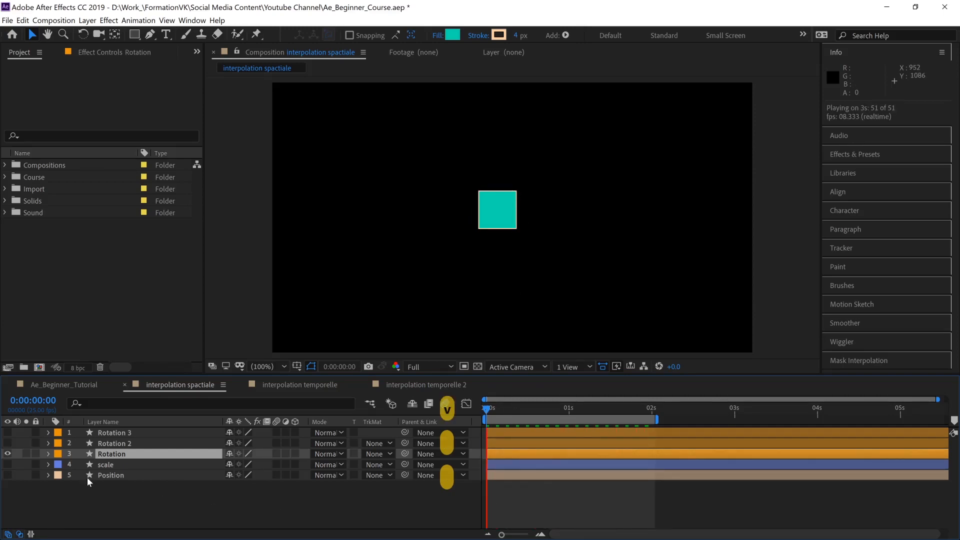
{"action": "key", "text": "space"}
Step: Hide the Rotation layer, show Rotation 2 and preview its rotation about the corner anchor point
{"action": "left_click", "coordinate": [7, 453]}
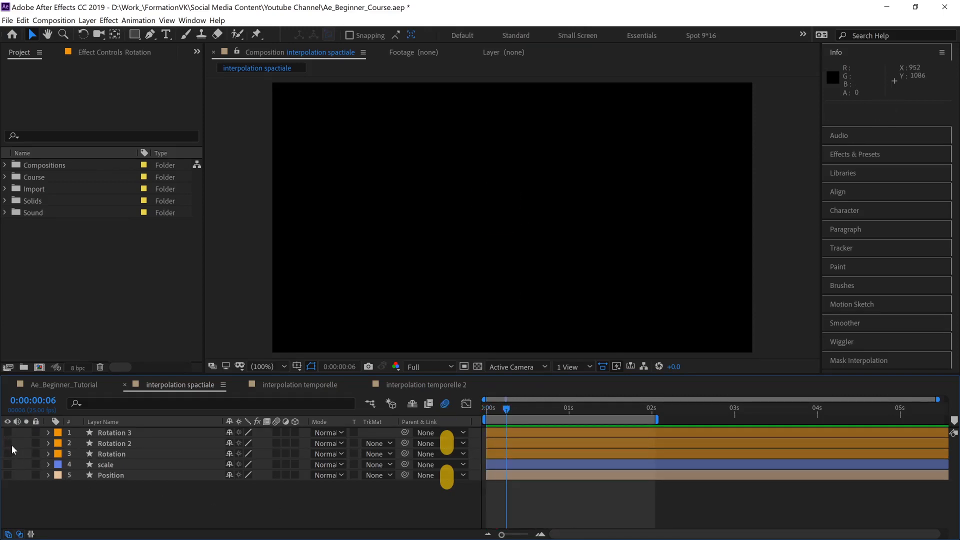
{"action": "left_click", "coordinate": [7, 443]}
{"action": "left_click", "coordinate": [496, 440]}
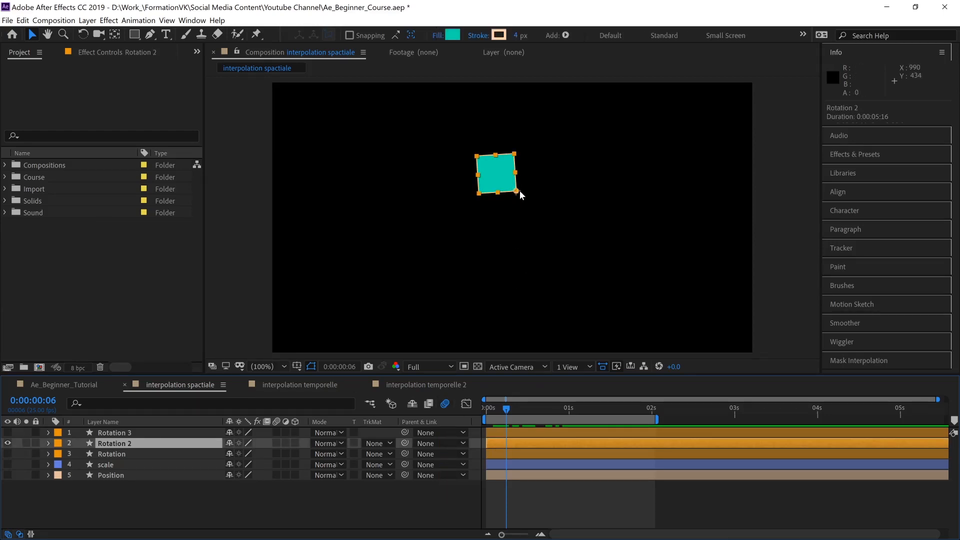
{"action": "key", "text": "space"}
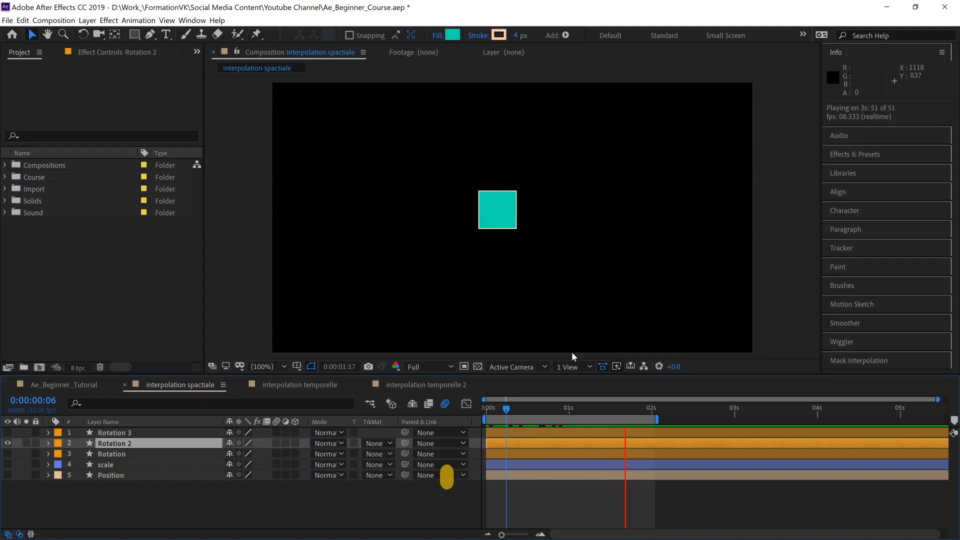
{"action": "key", "text": "space"}
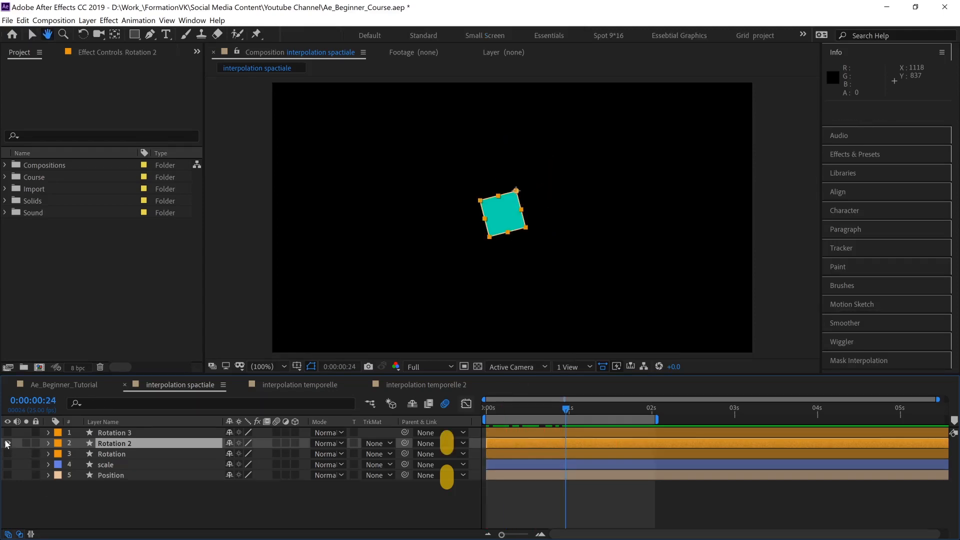
Step: Hide Rotation 2, show Rotation 3 and preview its rotation about the anchor point outside the square
{"action": "left_click", "coordinate": [8, 443]}
{"action": "left_click", "coordinate": [7, 433]}
{"action": "left_click", "coordinate": [106, 434]}
{"action": "key", "text": "space"}
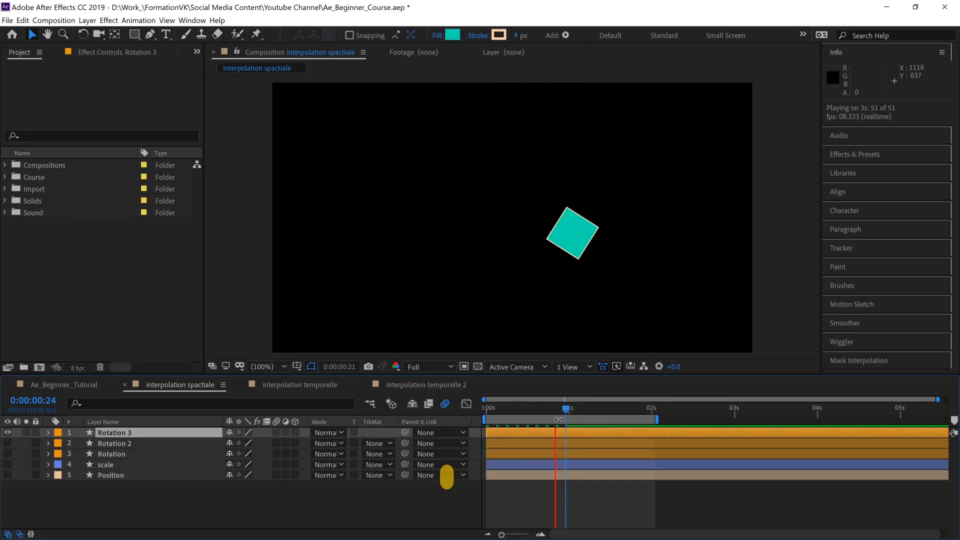
{"action": "key", "text": "space"}
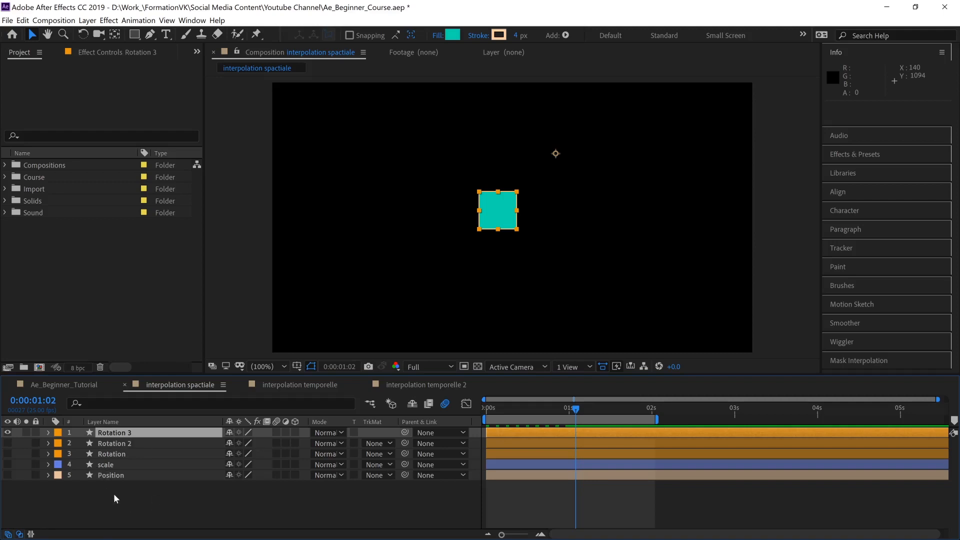
Step: Hide the Rotation 3 layer, and make the Position layer visible and selected
{"action": "left_click", "coordinate": [127, 503]}
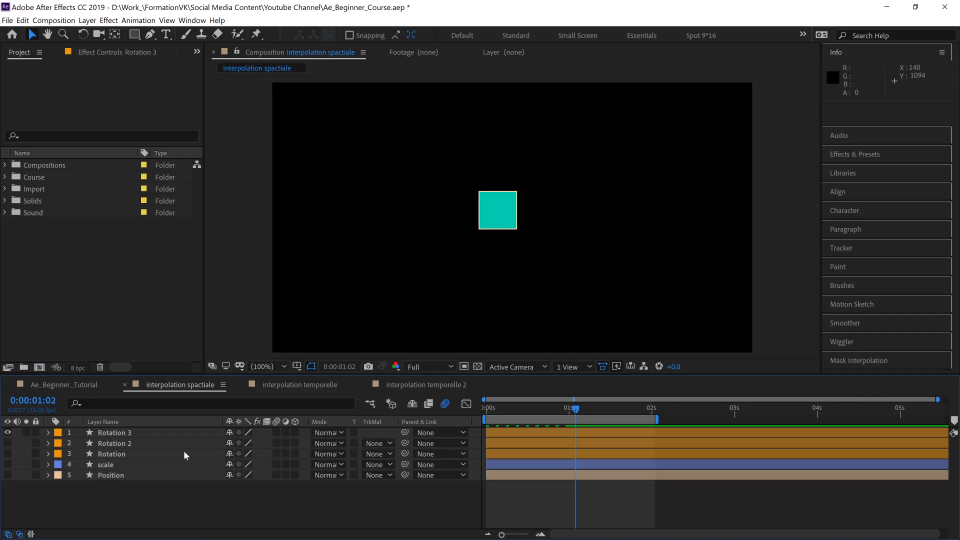
{"action": "left_click", "coordinate": [8, 432]}
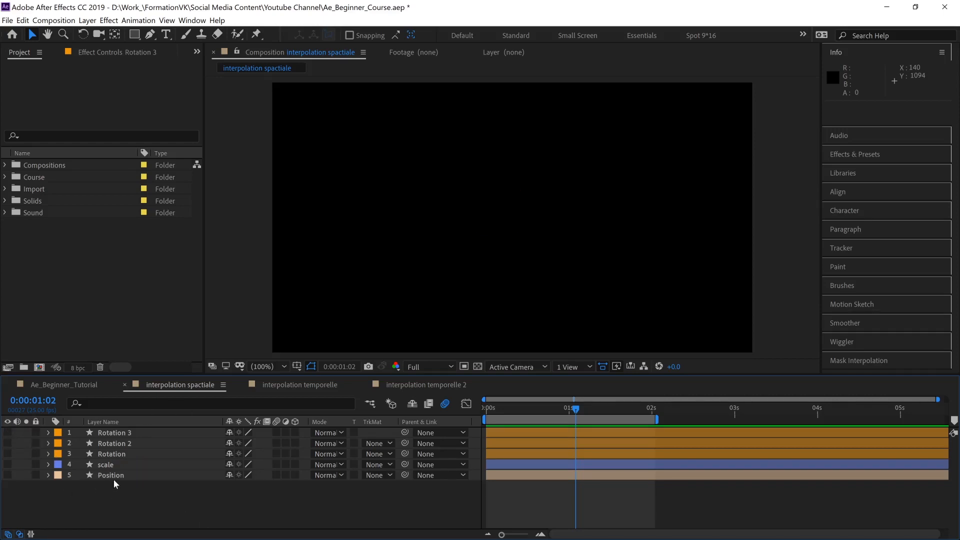
{"action": "left_click", "coordinate": [113, 478]}
{"action": "left_click", "coordinate": [8, 475]}
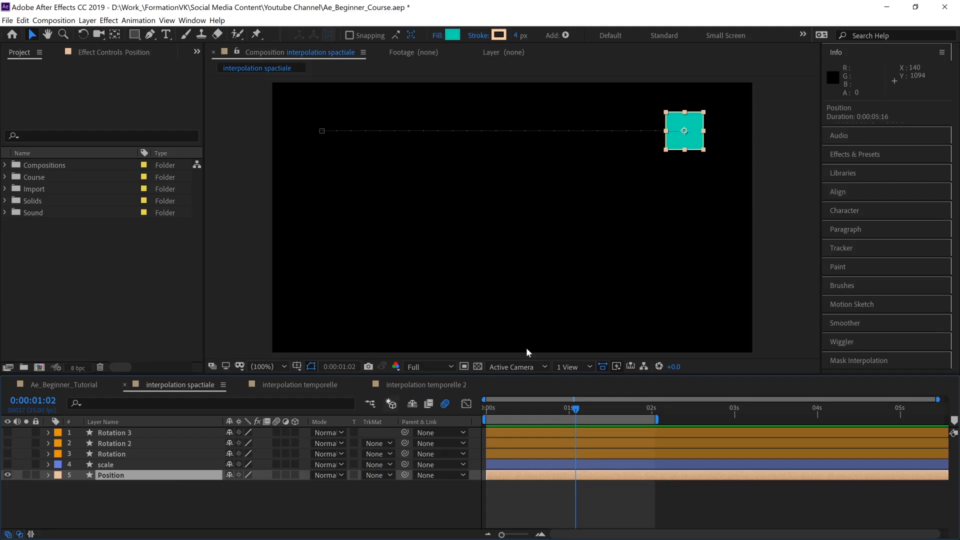
{"action": "left_click", "coordinate": [760, 167]}
{"action": "left_click", "coordinate": [685, 127]}
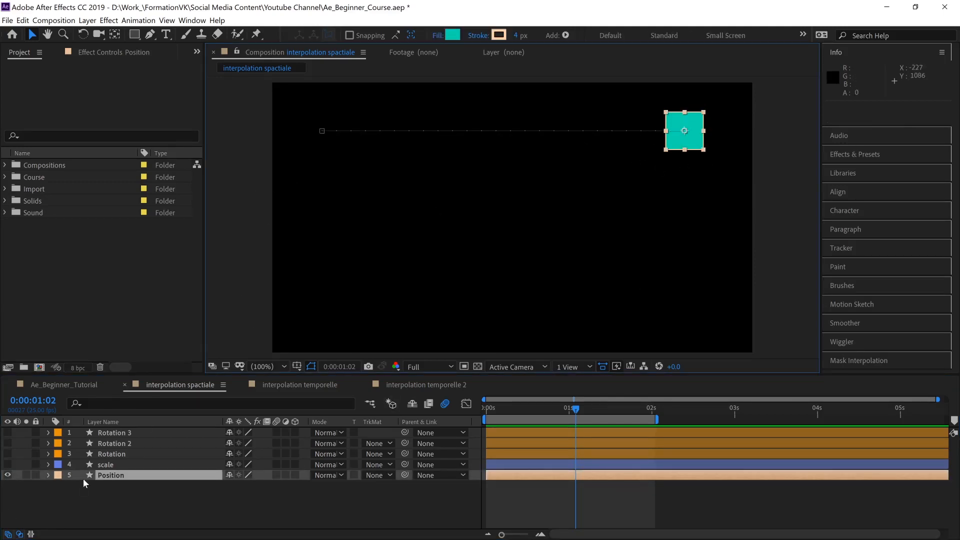
Step: Expand the Position layer and look over its Transform properties, collapsing the Transform group again
{"action": "left_click", "coordinate": [48, 475]}
{"action": "left_click", "coordinate": [60, 497]}
{"action": "scroll", "coordinate": [68, 480], "scroll_direction": "down", "scroll_amount": 2}
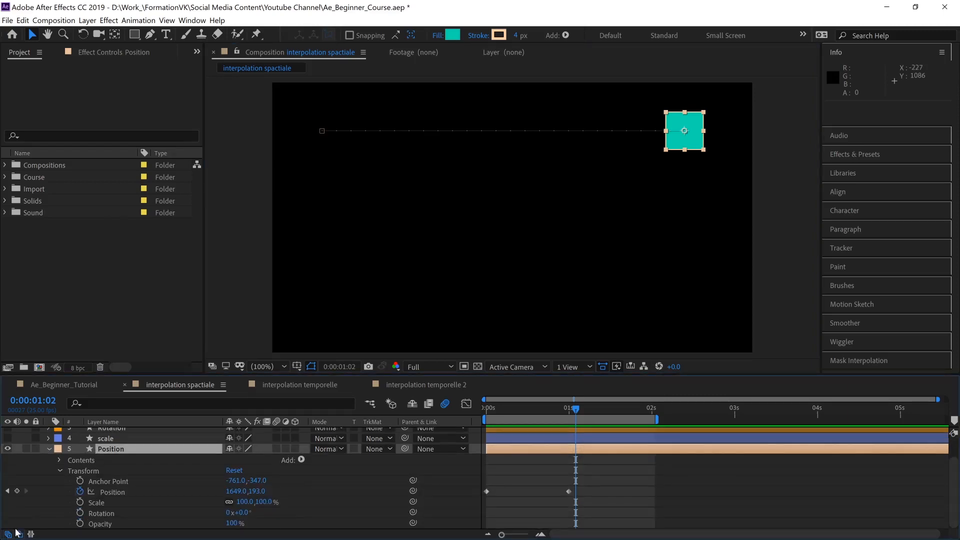
{"action": "left_click", "coordinate": [59, 471]}
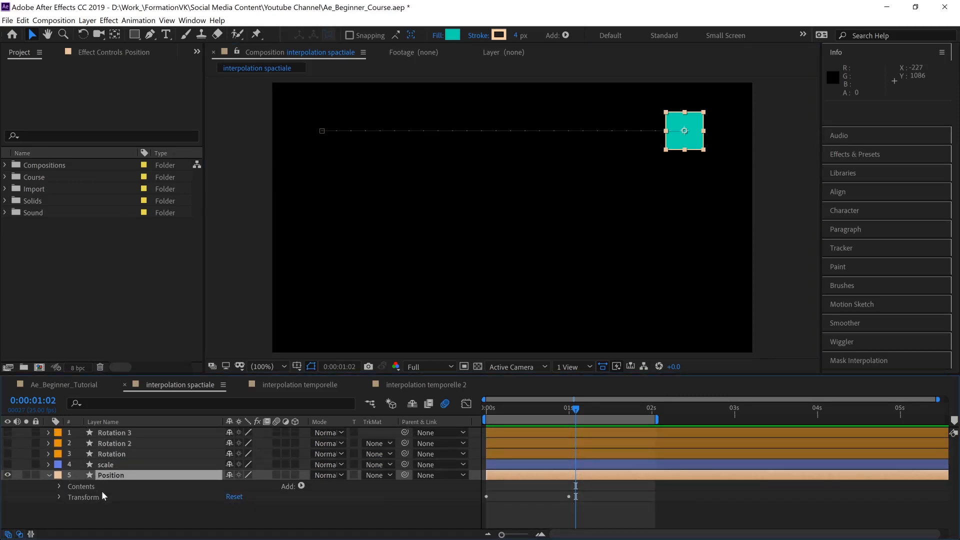
Step: Examine the Position layer's Contents and Transform groups, briefly expanding Contents to view the shape inside
{"action": "left_click", "coordinate": [91, 489]}
{"action": "left_click", "coordinate": [85, 498]}
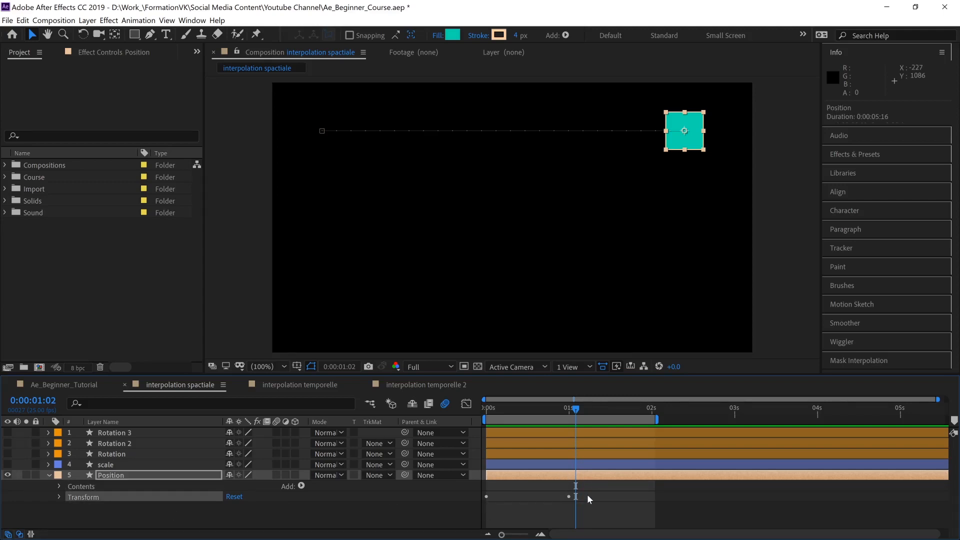
{"action": "left_click", "coordinate": [441, 505]}
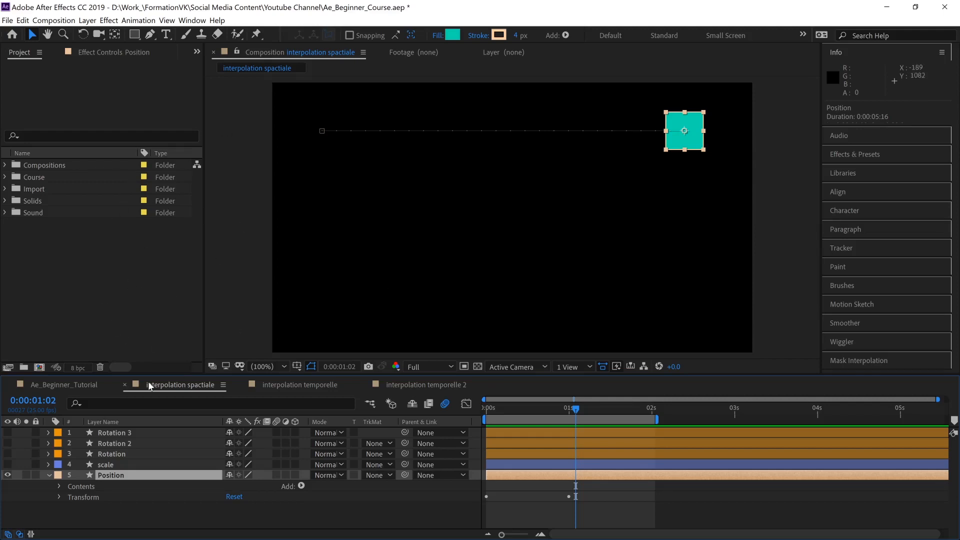
{"action": "left_click", "coordinate": [82, 499]}
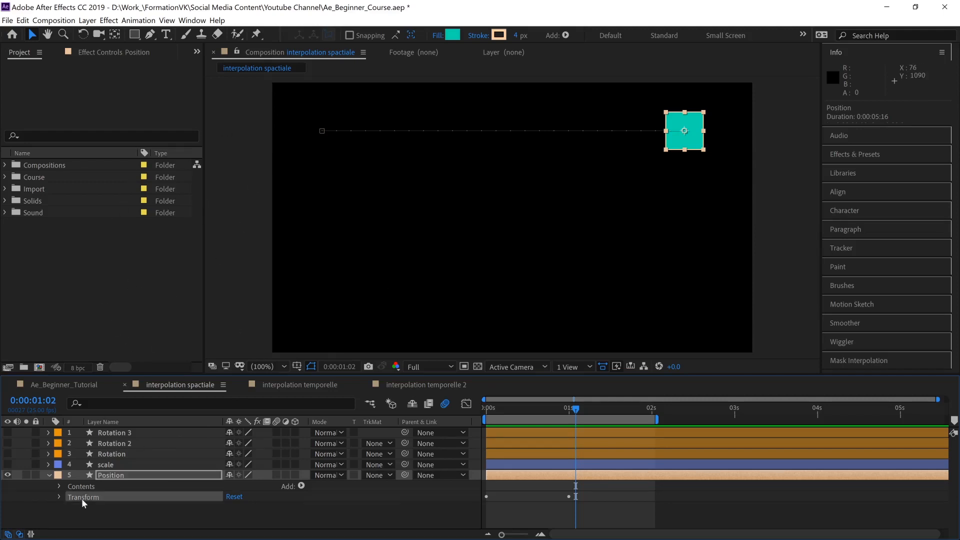
{"action": "left_click", "coordinate": [65, 490]}
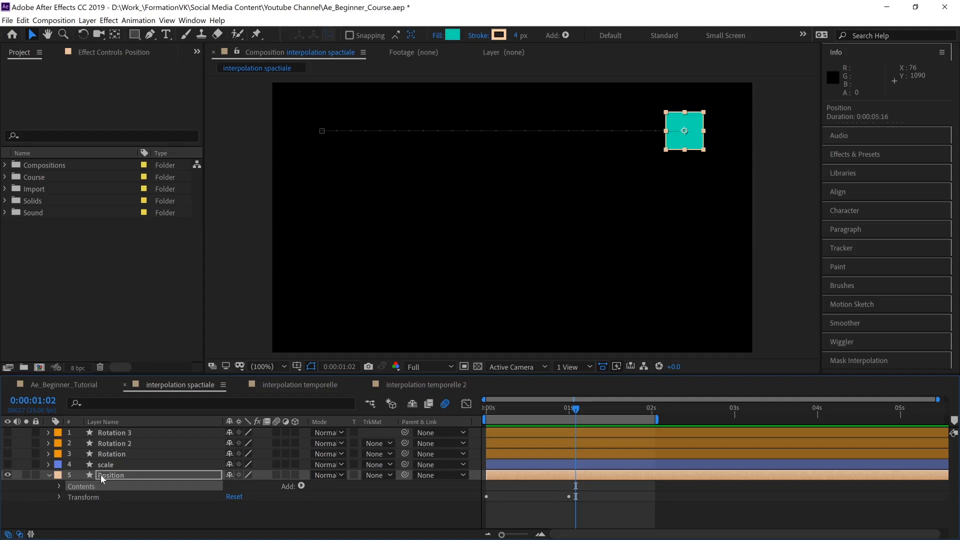
{"action": "left_click", "coordinate": [59, 486]}
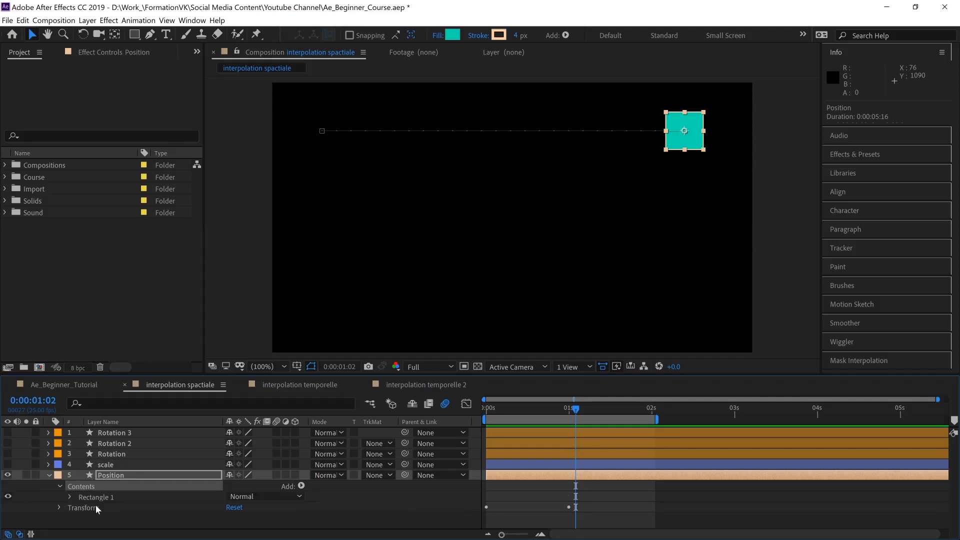
{"action": "left_click", "coordinate": [57, 486]}
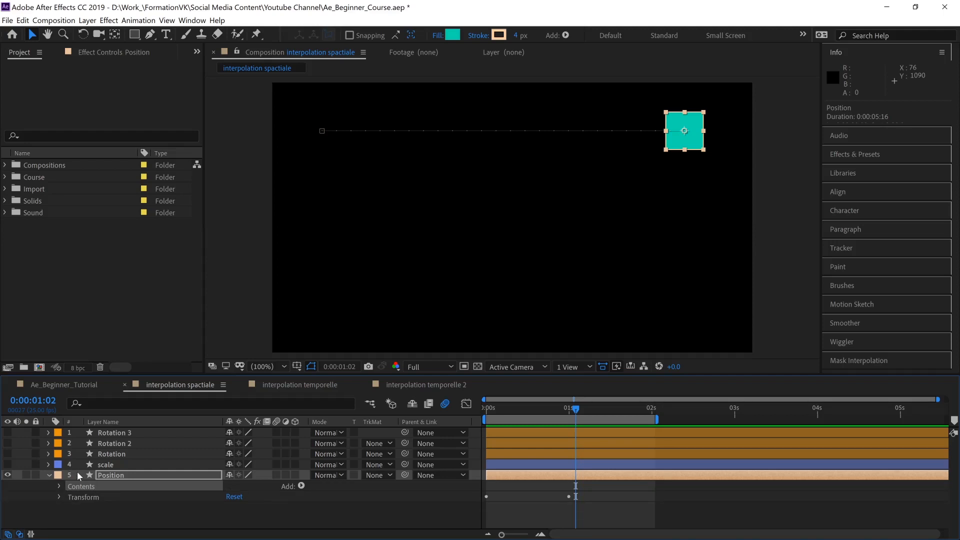
Step: Expand the Position layer's Transform group, select Anchor Point, and enlarge the timeline area to fit all its properties
{"action": "left_click", "coordinate": [57, 498]}
{"action": "scroll", "coordinate": [75, 487], "scroll_direction": "down", "scroll_amount": 1}
{"action": "left_click", "coordinate": [103, 480]}
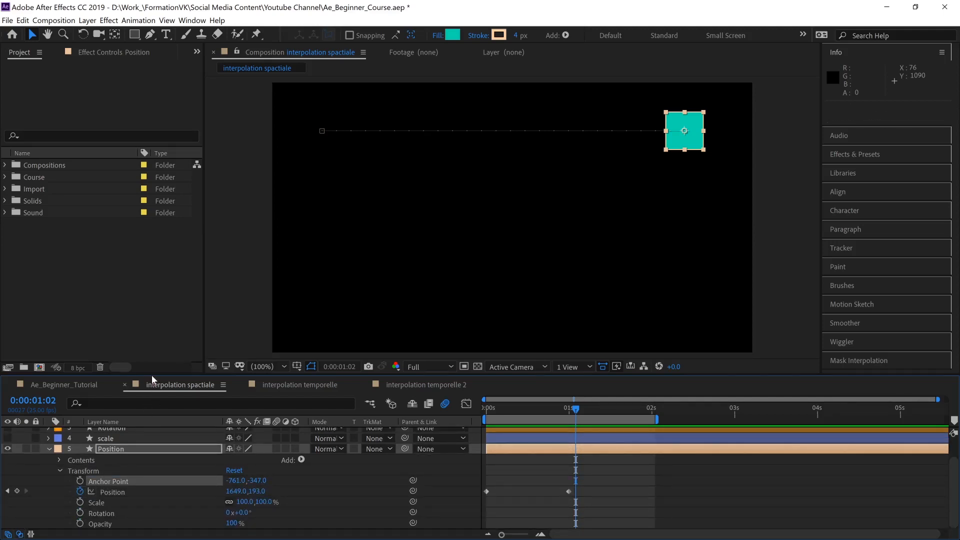
{"action": "left_click_drag", "start_coordinate": [152, 375], "coordinate": [160, 320]}
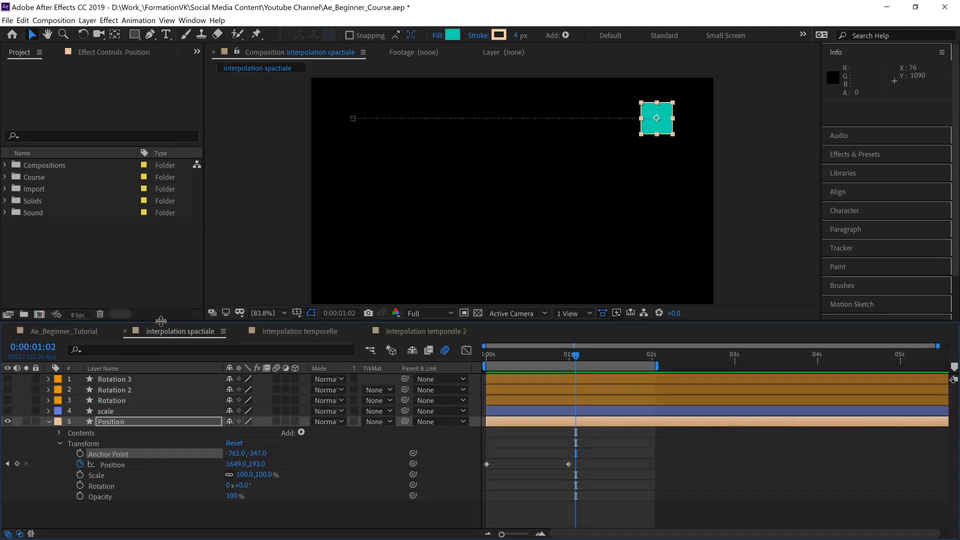
Step: Inspect the Position property's coordinates, briefly making the Position layer 3D to compare its properties before restoring it to 2D
{"action": "left_click", "coordinate": [110, 465]}
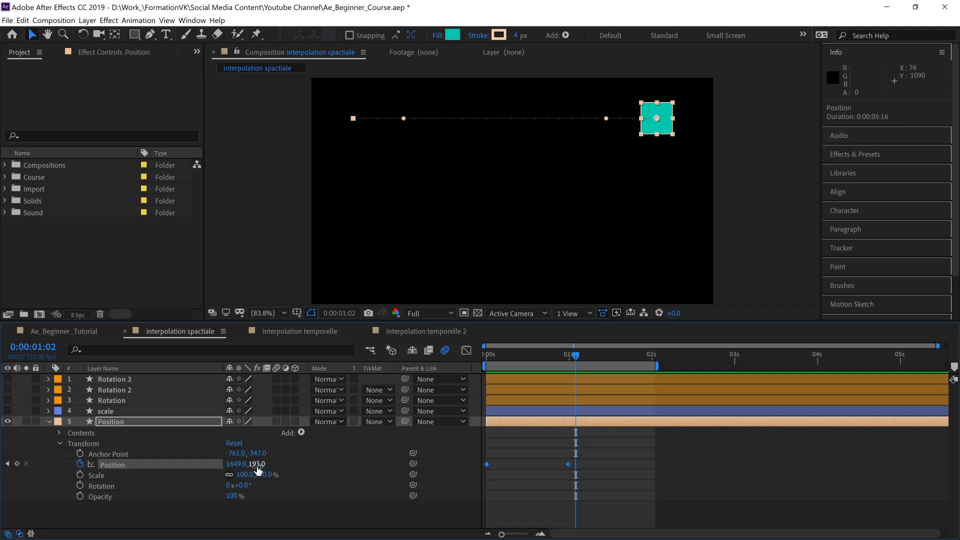
{"action": "left_click", "coordinate": [118, 422]}
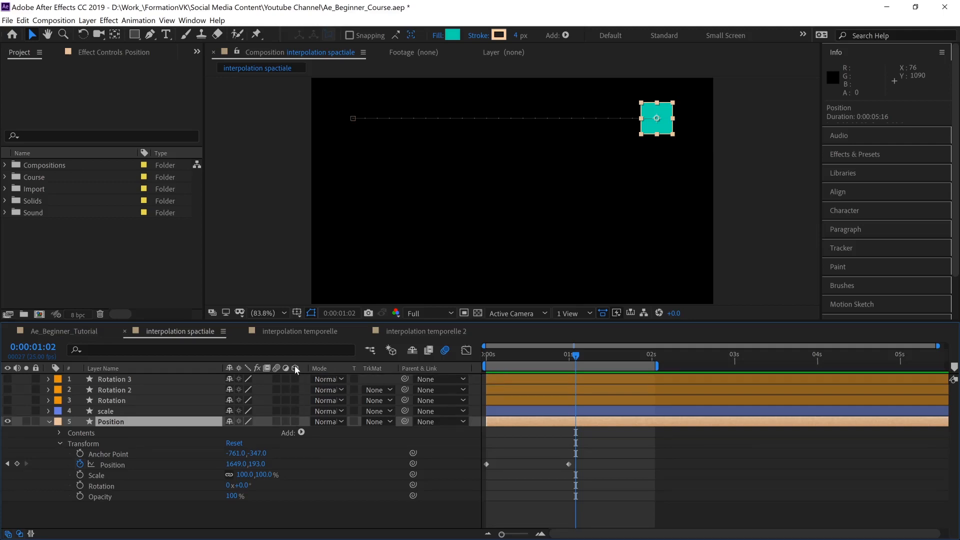
{"action": "left_click", "coordinate": [295, 422]}
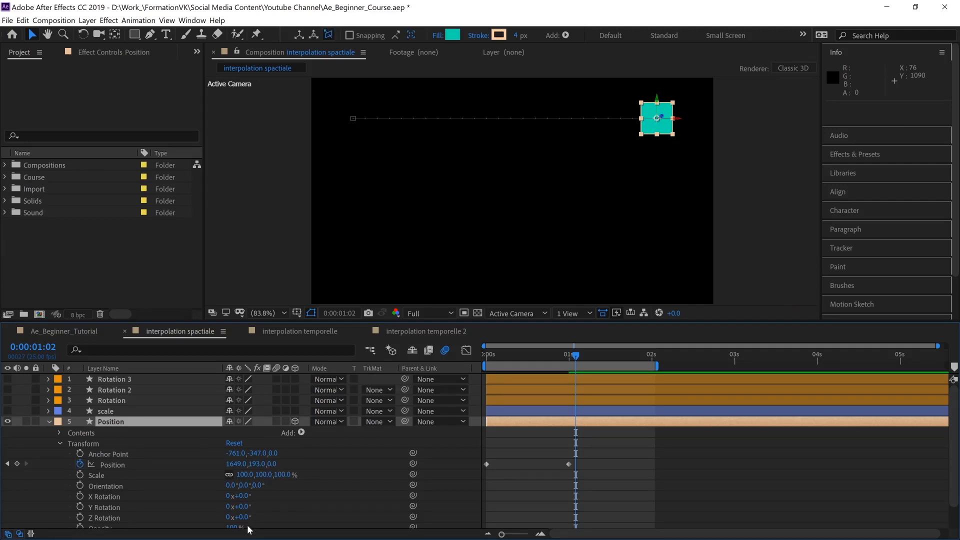
{"action": "left_click", "coordinate": [295, 422]}
Step: Select the Position property and review the composition's dimensions in Composition Settings, closing the dialog without changes
{"action": "left_click", "coordinate": [116, 465]}
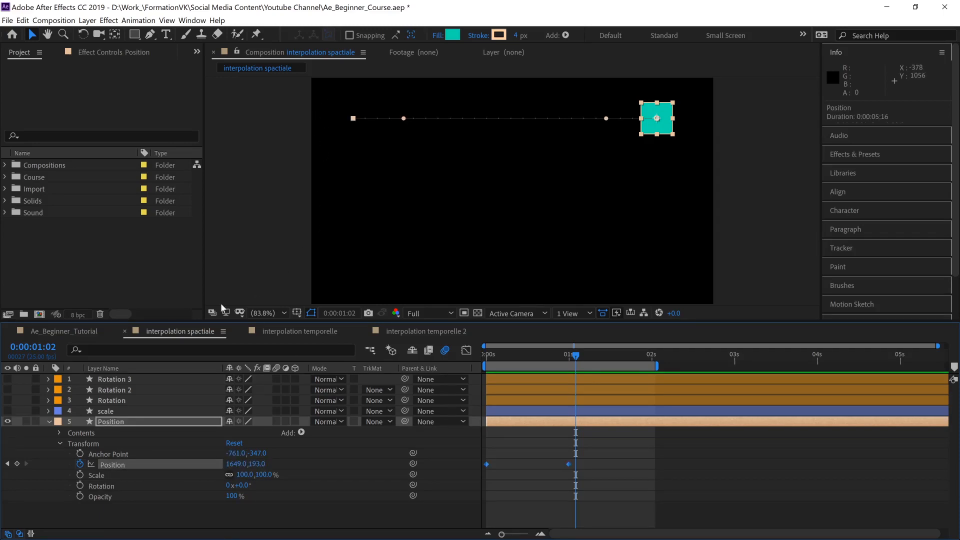
{"action": "right_click", "coordinate": [168, 342]}
{"action": "left_click", "coordinate": [223, 160]}
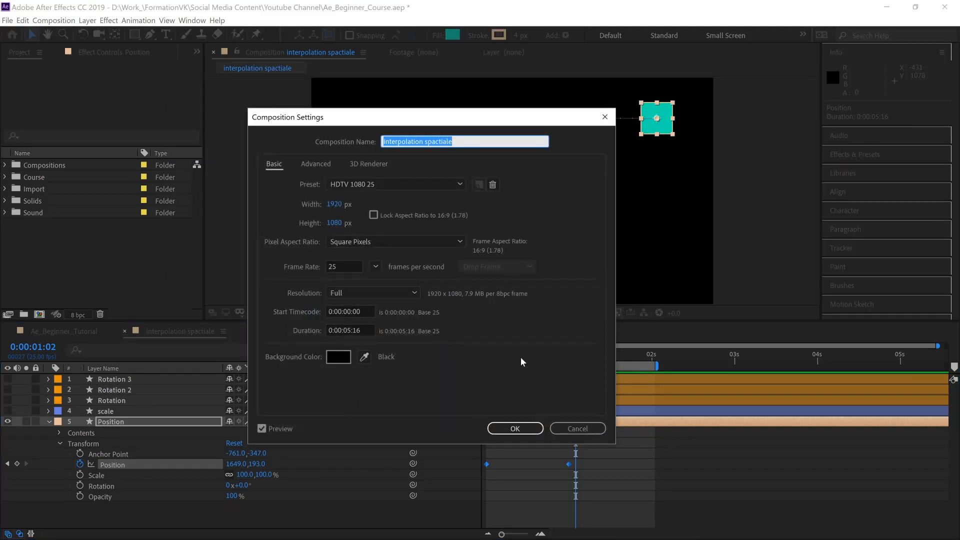
{"action": "left_click", "coordinate": [580, 429]}
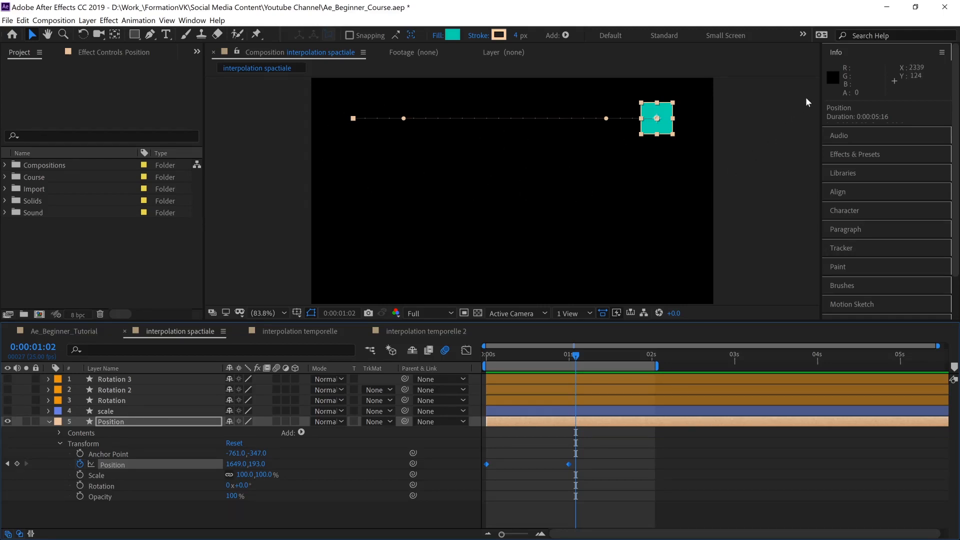
Step: Show the Info panel to read pointer coordinates, return the playhead to 0:00:00:00, and collapse the panel
{"action": "left_click", "coordinate": [836, 52]}
{"action": "left_click", "coordinate": [843, 52]}
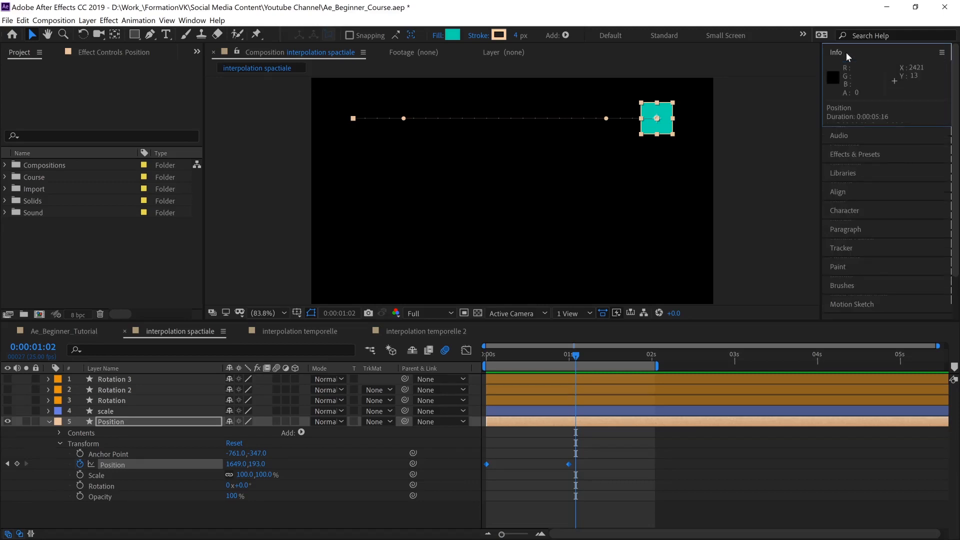
{"action": "left_click", "coordinate": [183, 22]}
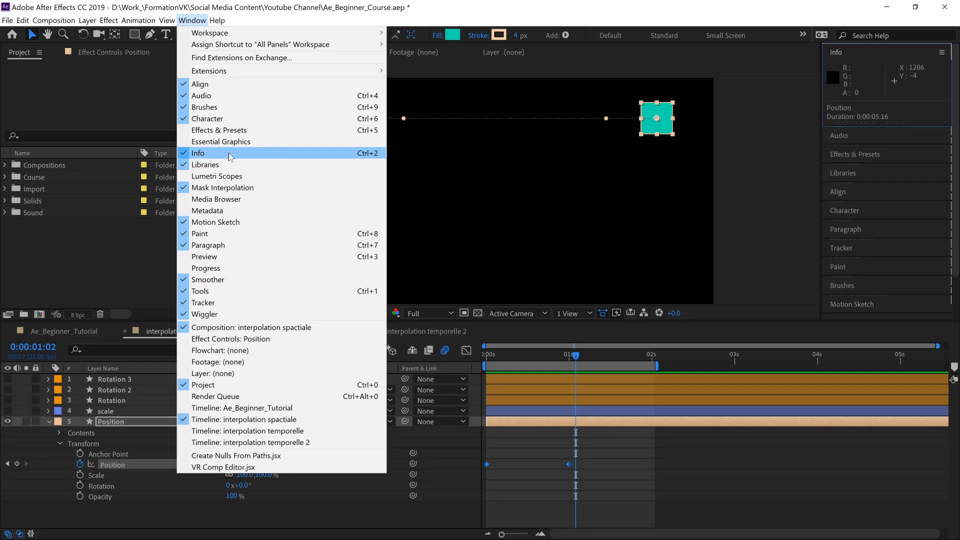
{"action": "left_click", "coordinate": [255, 153]}
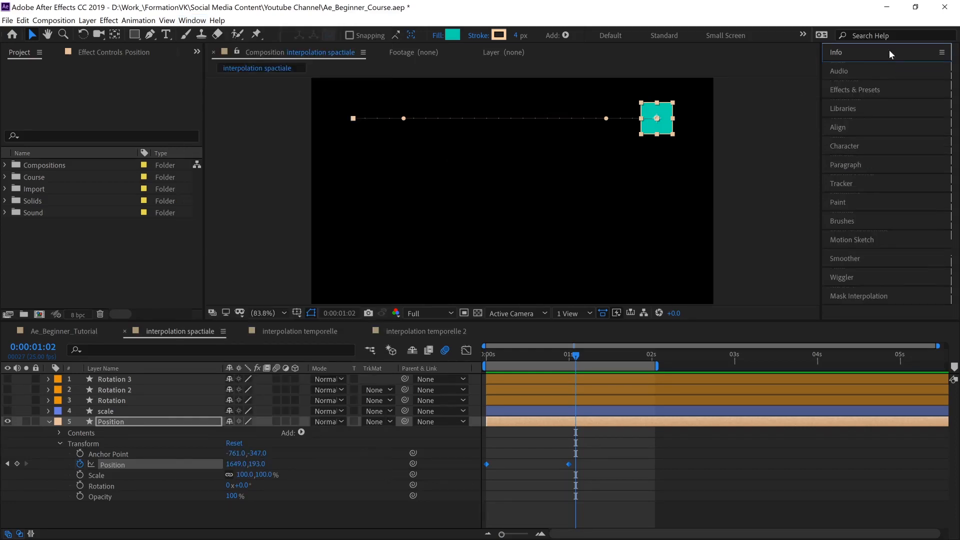
{"action": "left_click", "coordinate": [890, 53]}
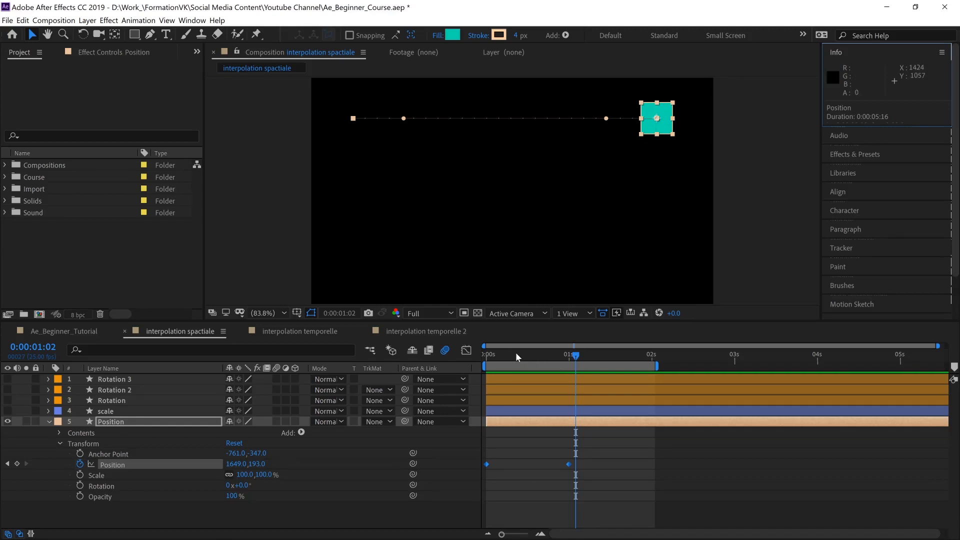
{"action": "left_click_drag", "start_coordinate": [515, 352], "coordinate": [463, 361]}
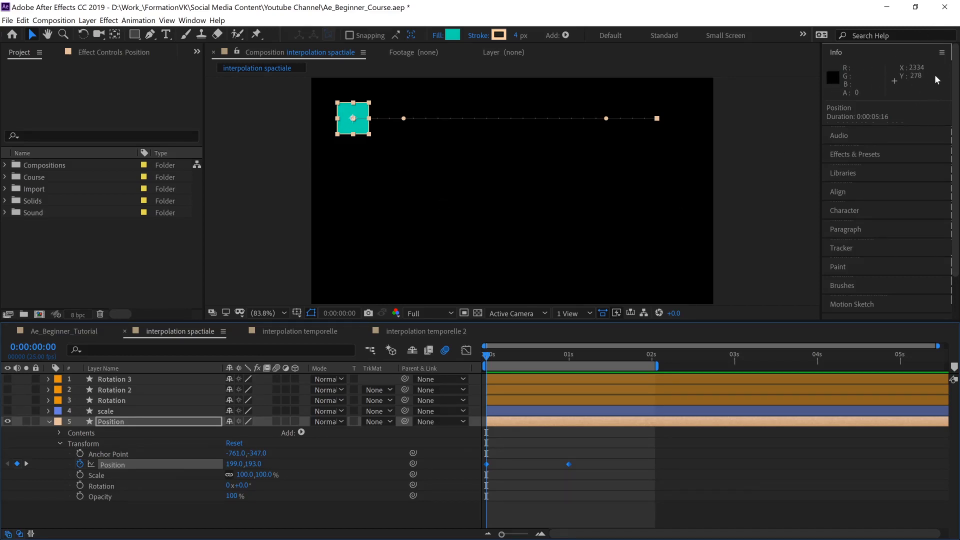
{"action": "left_click", "coordinate": [854, 51]}
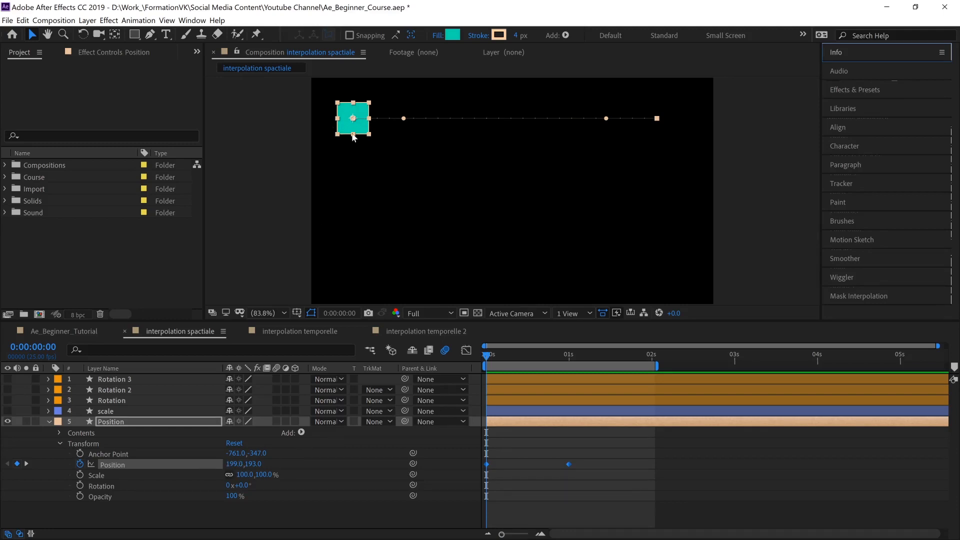
Step: Examine the Position layer's Scale and Rotation properties with the playhead at the first frame
{"action": "left_click", "coordinate": [97, 476]}
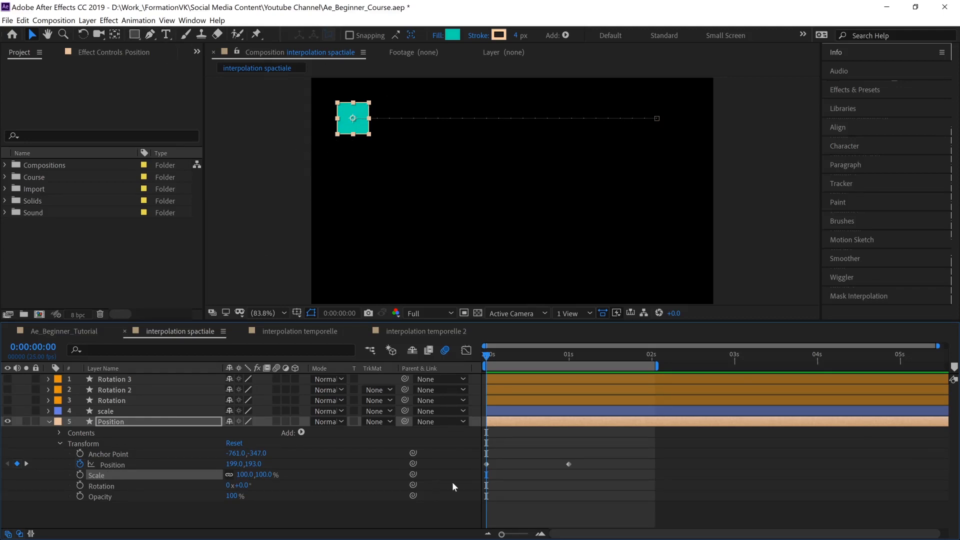
{"action": "left_click_drag", "start_coordinate": [499, 356], "coordinate": [471, 367]}
{"action": "left_click", "coordinate": [101, 490]}
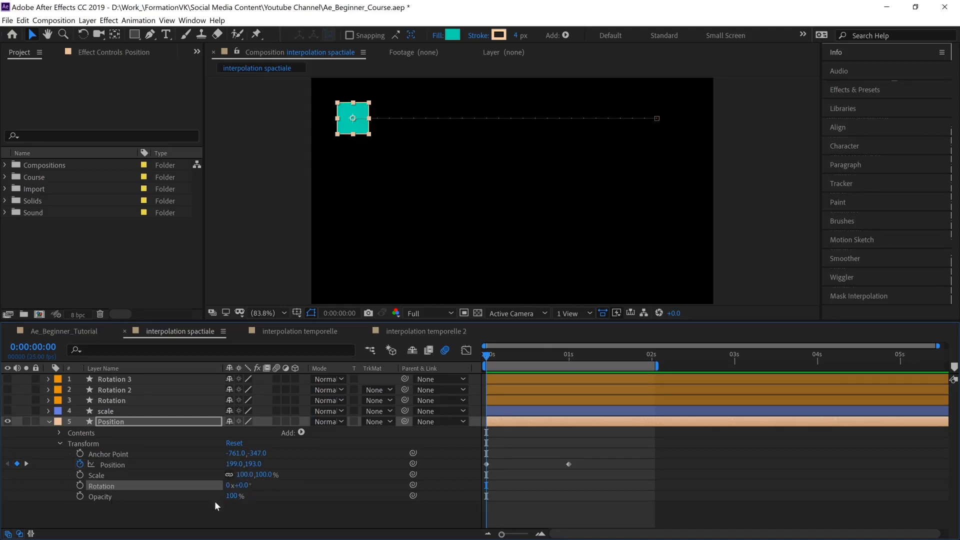
Step: Lower the Position layer's Opacity to 0% and restore it to 100%
{"action": "left_click", "coordinate": [119, 497]}
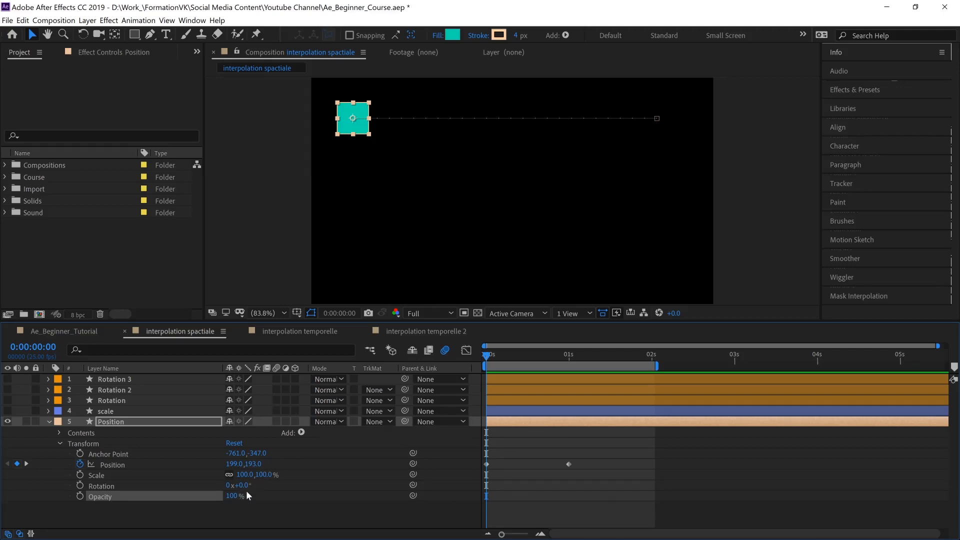
{"action": "left_click_drag", "start_coordinate": [237, 500], "coordinate": [108, 495]}
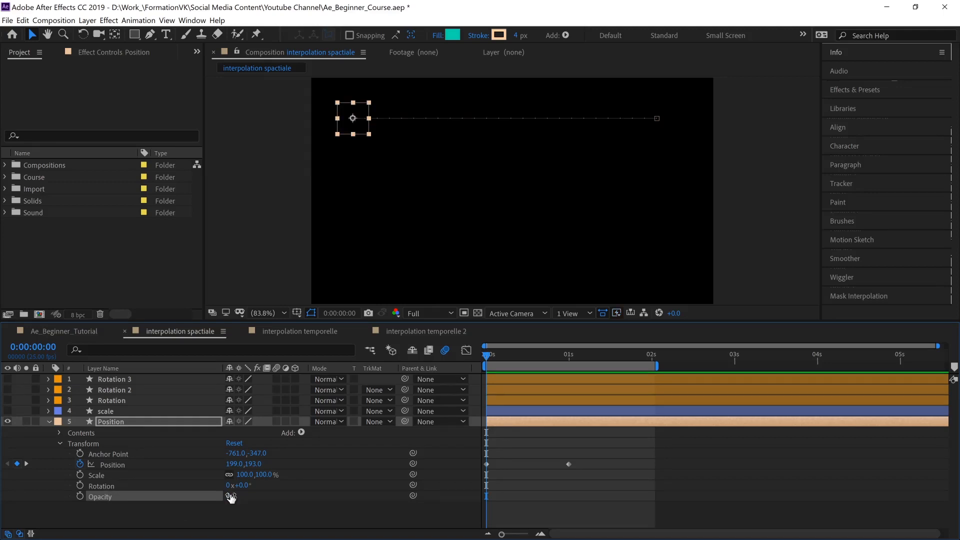
{"action": "left_click_drag", "start_coordinate": [232, 493], "coordinate": [440, 493]}
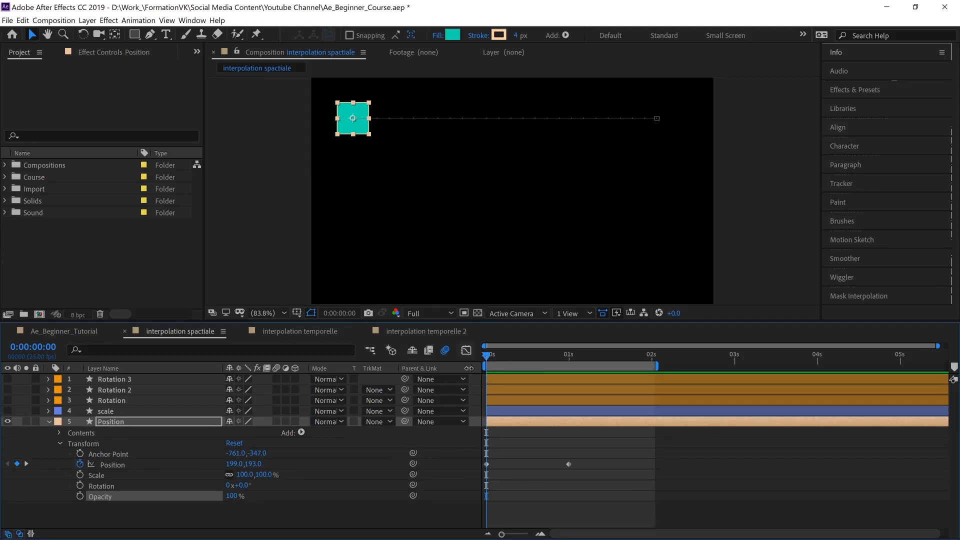
Step: Add a third Position keyframe at 0:00:02:00 by setting the Position layer's Y coordinate to 714
{"action": "left_click", "coordinate": [109, 468]}
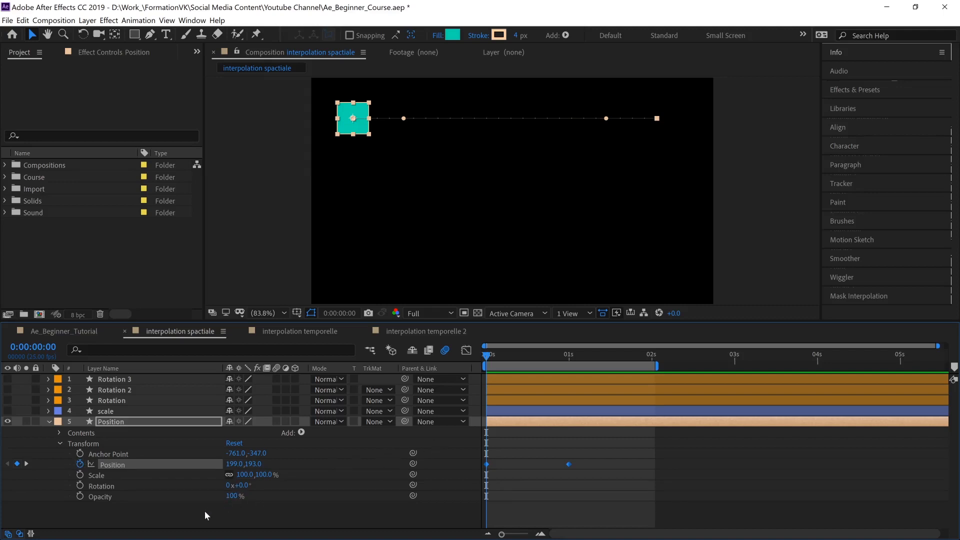
{"action": "left_click", "coordinate": [508, 465]}
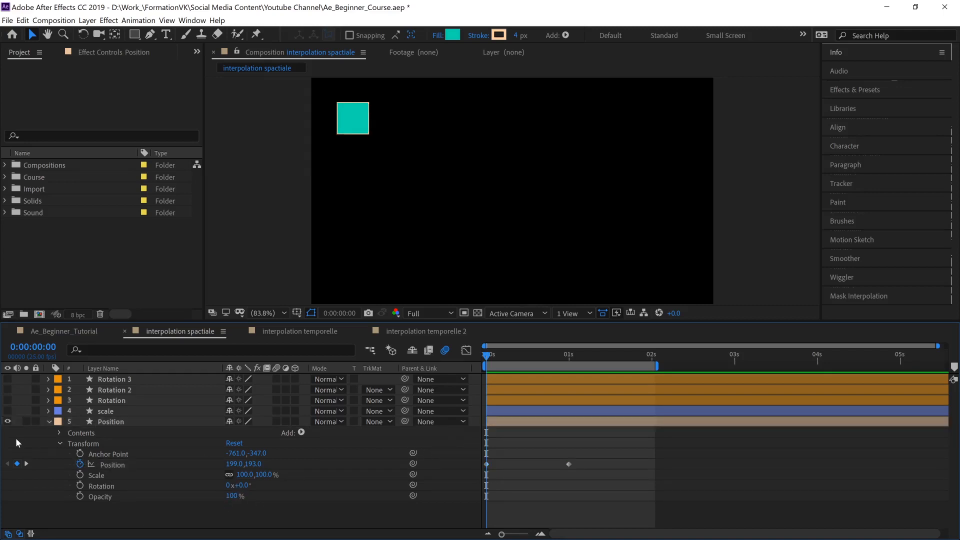
{"action": "left_click", "coordinate": [570, 357]}
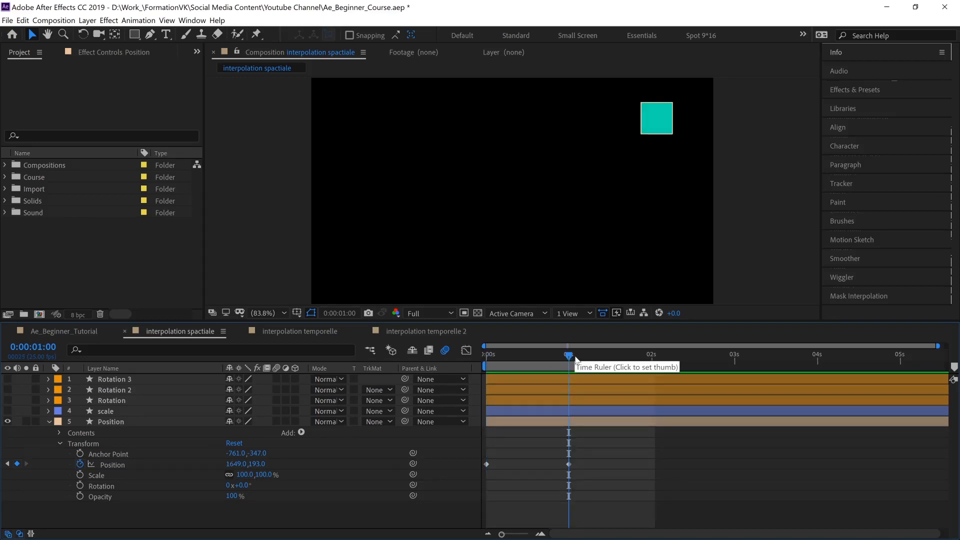
{"action": "left_click", "coordinate": [652, 356]}
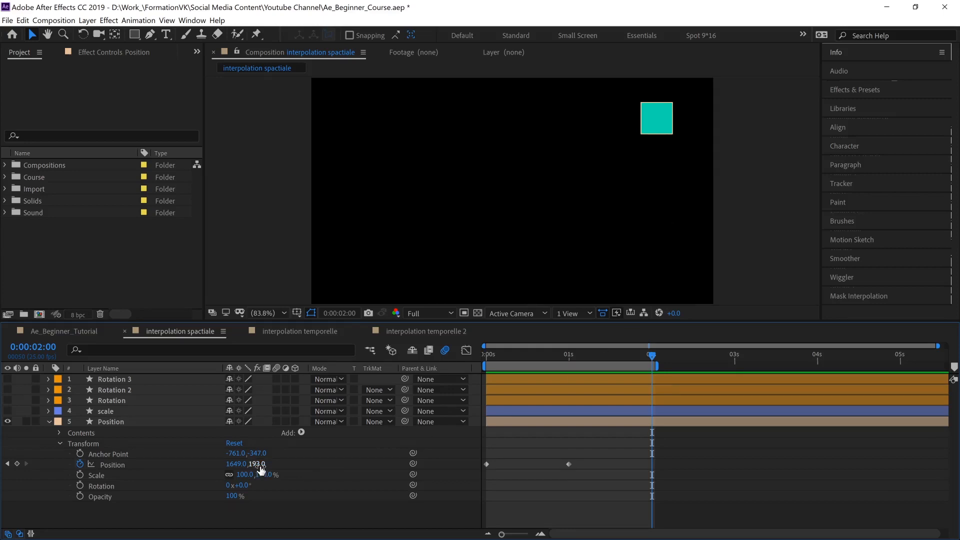
{"action": "left_click_drag", "start_coordinate": [254, 464], "coordinate": [616, 459]}
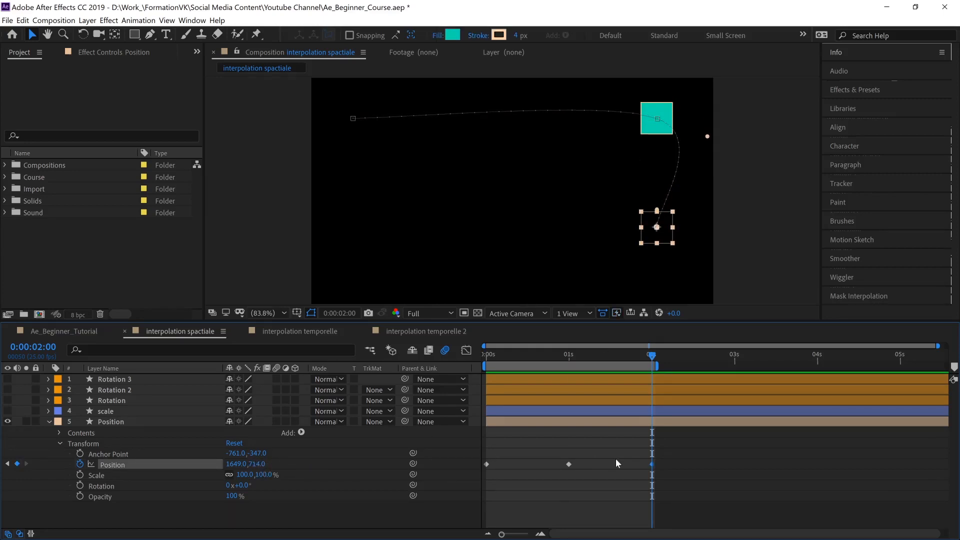
{"action": "left_click", "coordinate": [652, 465]}
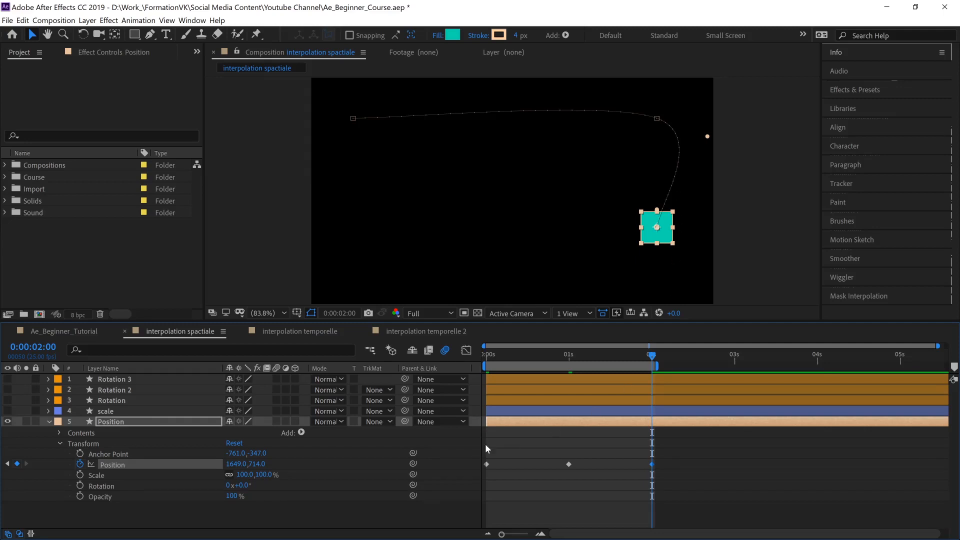
Step: Preview the square's movement along its motion path from the first frame and scrub through to 0:00:02:02
{"action": "left_click", "coordinate": [488, 355]}
{"action": "key", "text": "space"}
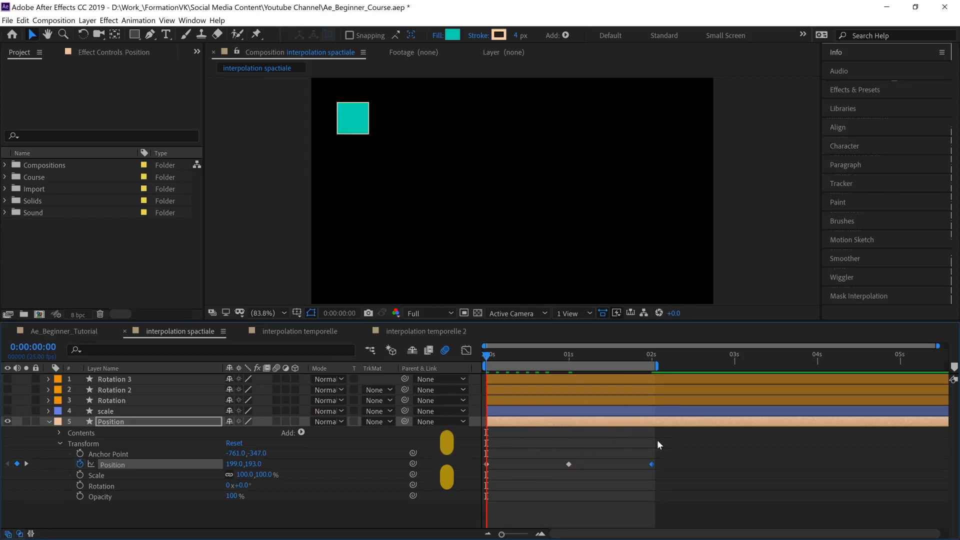
{"action": "left_click_drag", "start_coordinate": [490, 356], "coordinate": [663, 372]}
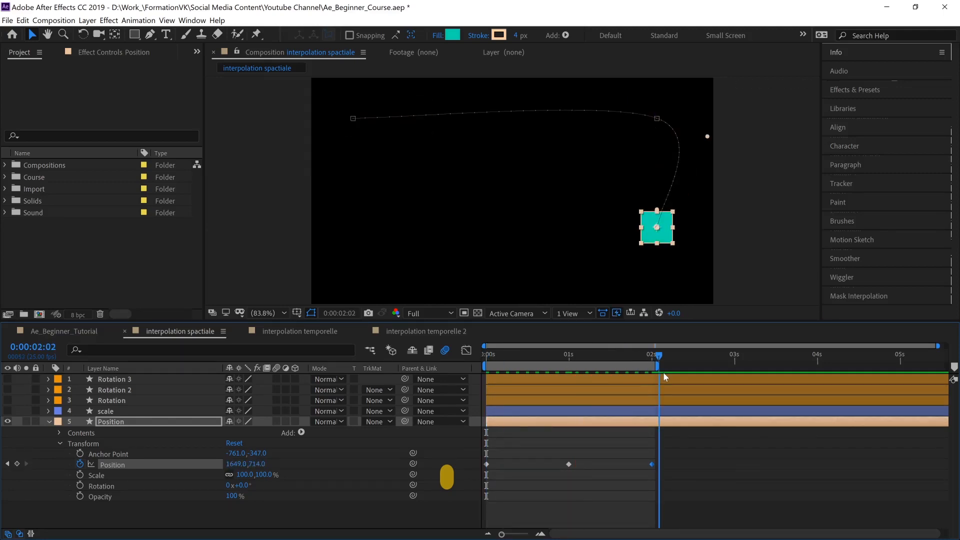
Step: Delete the Position keyframe at 0:00:02:00
{"action": "left_click", "coordinate": [649, 469]}
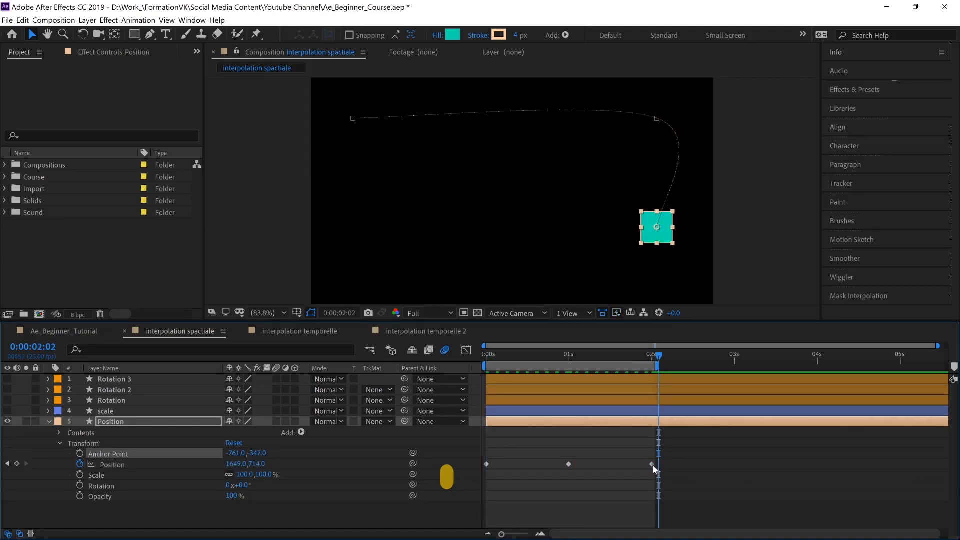
{"action": "left_click", "coordinate": [652, 464]}
{"action": "key", "text": "Delete"}
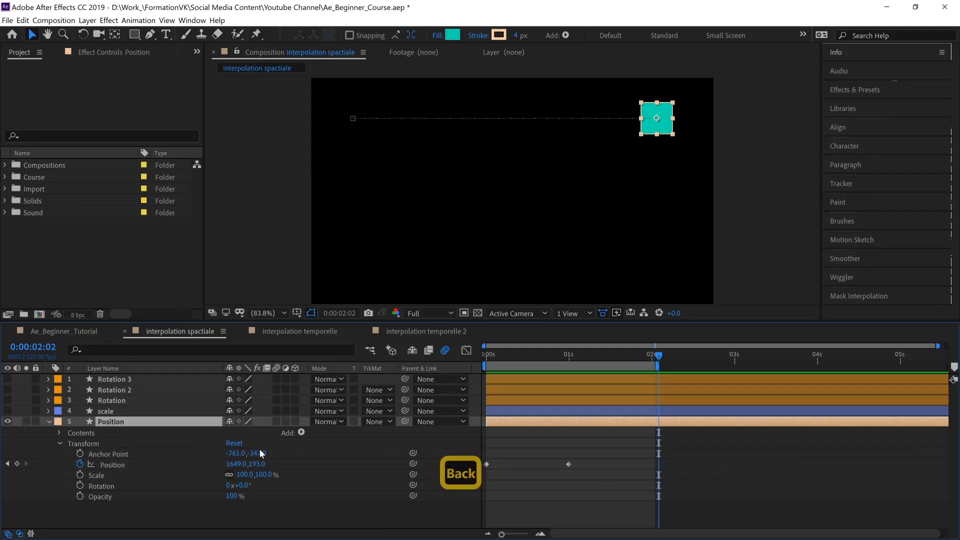
Step: Collapse and hide the Position layer, and make the scale layer visible and selected
{"action": "left_click", "coordinate": [49, 422]}
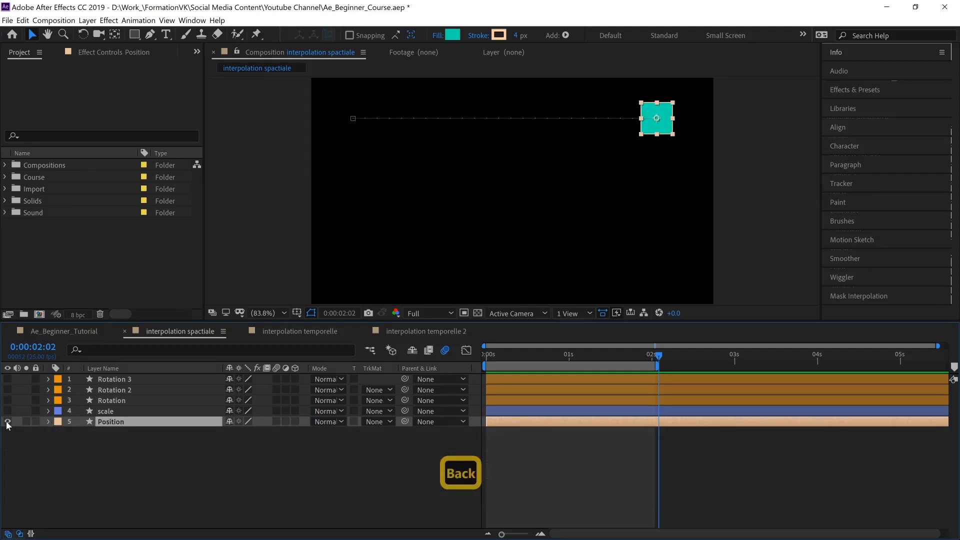
{"action": "left_click", "coordinate": [7, 421]}
{"action": "left_click", "coordinate": [7, 411]}
{"action": "left_click", "coordinate": [102, 412]}
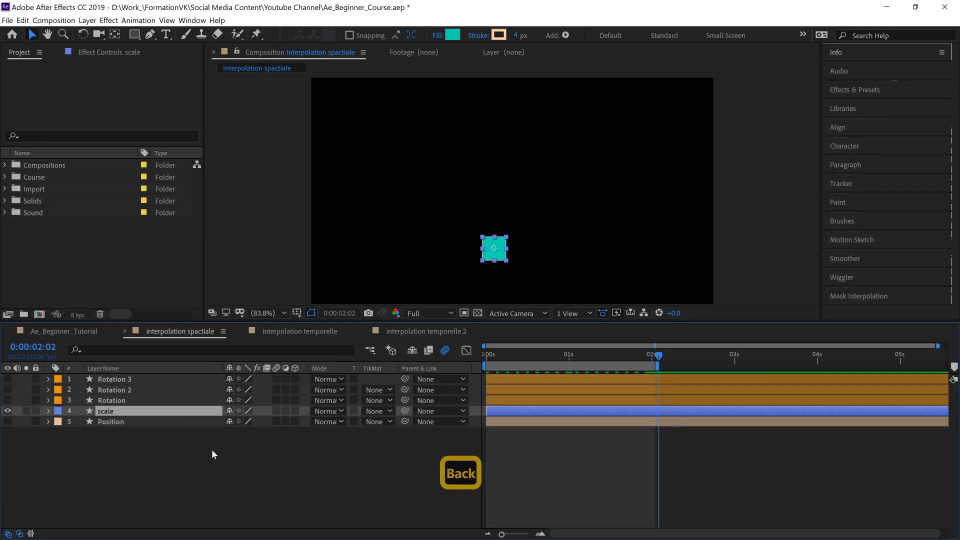
Step: Reveal the scale layer's keyframed properties and its Scale property alone, collapsing the layer each time
{"action": "key", "text": "u"}
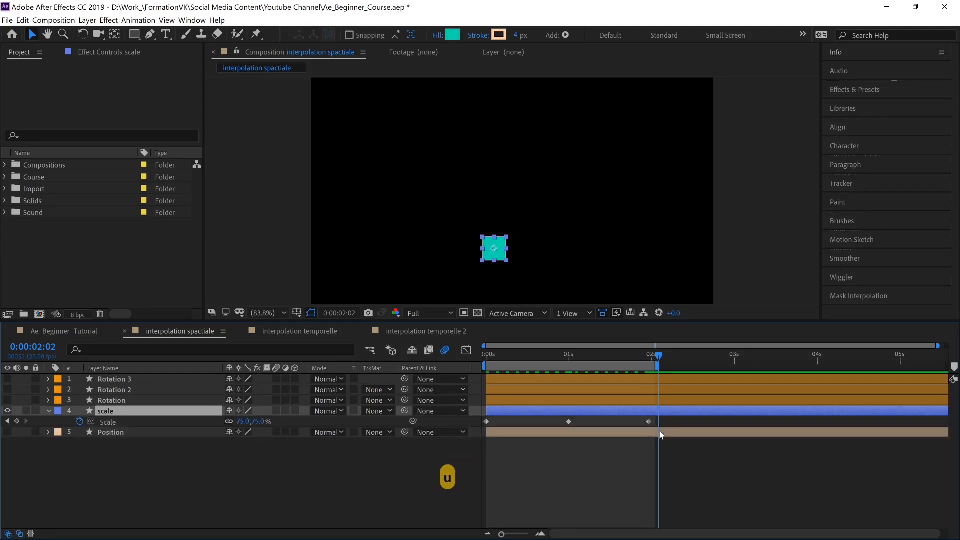
{"action": "key", "text": "u"}
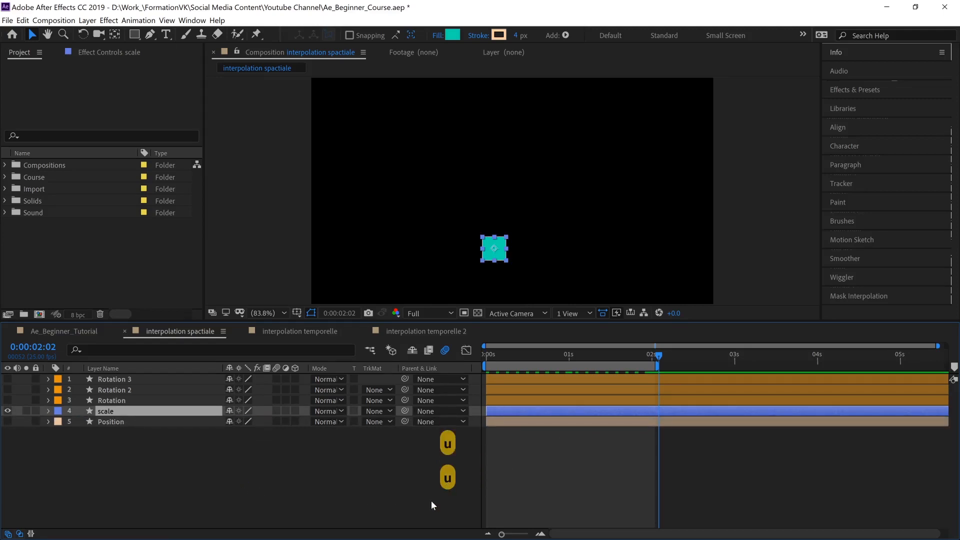
{"action": "key", "text": "s"}
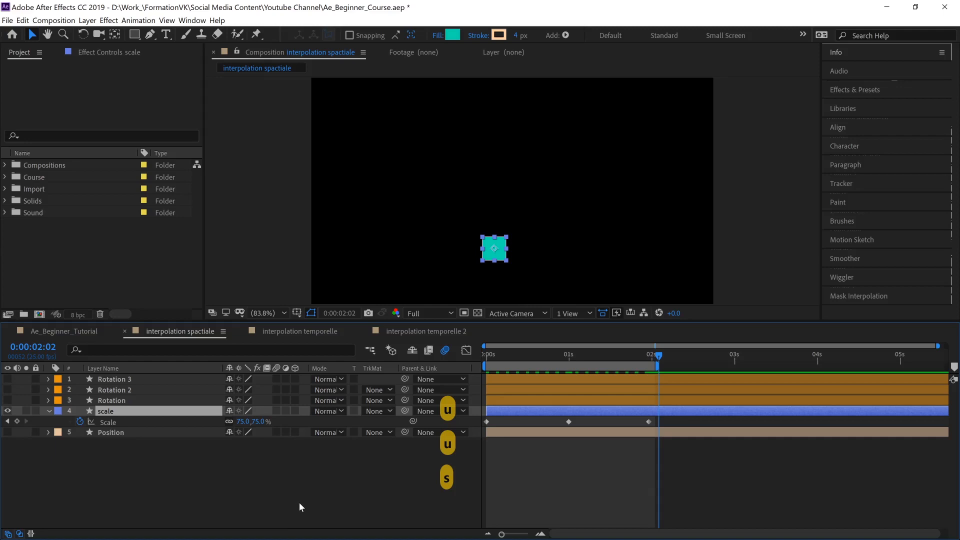
{"action": "key", "text": "s"}
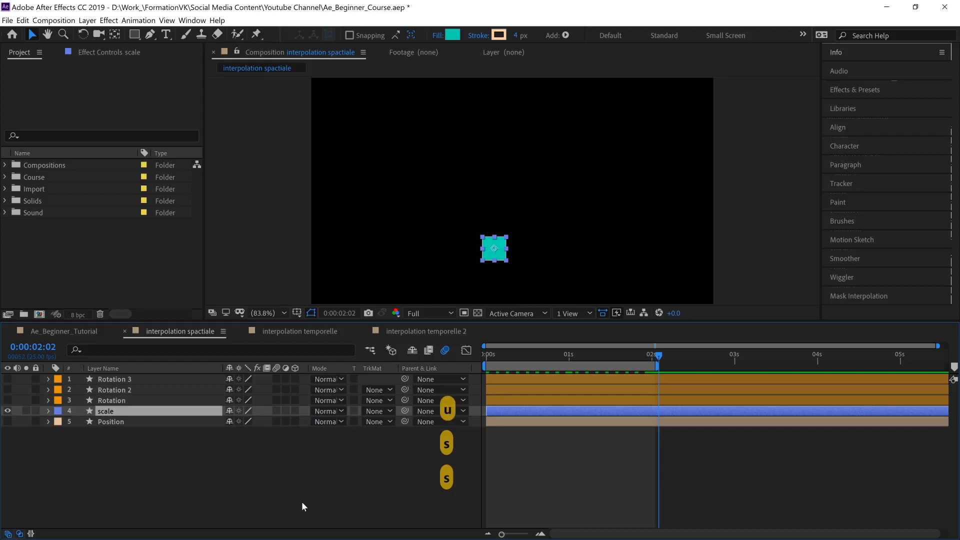
Step: Expand the scale layer to its Transform properties and select Scale with all its keyframes
{"action": "left_click", "coordinate": [49, 411]}
{"action": "left_click", "coordinate": [59, 433]}
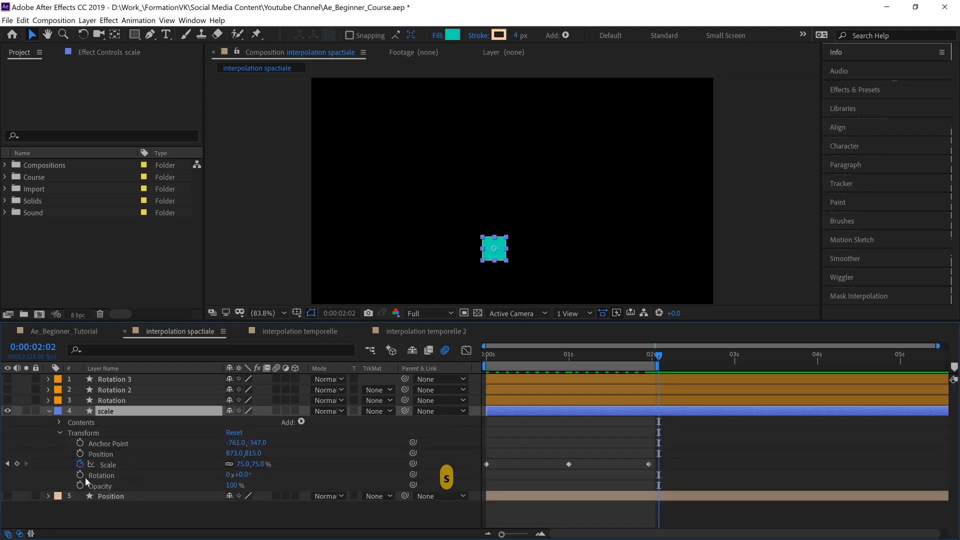
{"action": "left_click", "coordinate": [108, 465]}
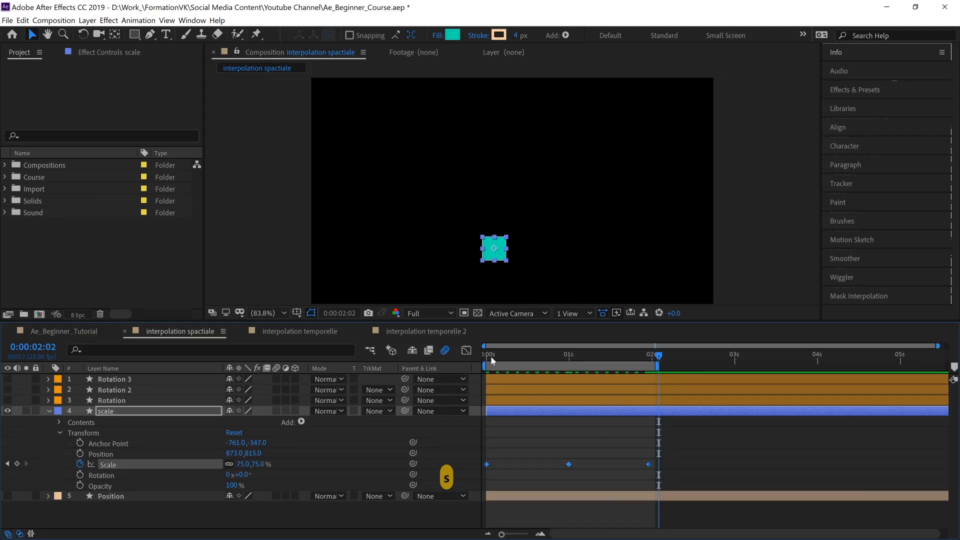
Step: Scrub through the scale layer's animation, return to 0:00:00:00, and collapse the layer
{"action": "left_click_drag", "start_coordinate": [490, 356], "coordinate": [638, 362]}
{"action": "left_click_drag", "start_coordinate": [673, 369], "coordinate": [474, 364]}
{"action": "left_click", "coordinate": [48, 412]}
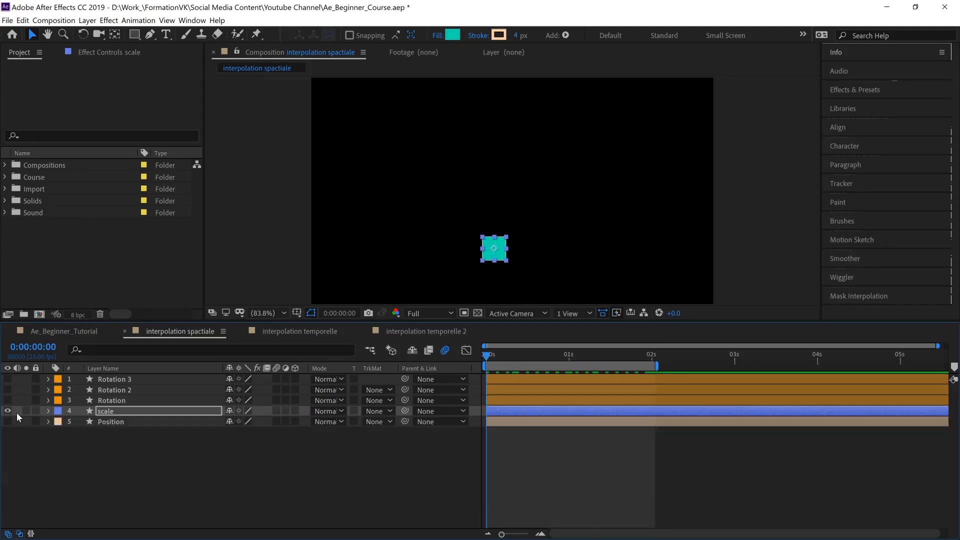
Step: Hide the scale layer, make the Rotation layer visible, and reveal its keyframed Rotation property
{"action": "left_click", "coordinate": [7, 411]}
{"action": "left_click", "coordinate": [8, 400]}
{"action": "left_click", "coordinate": [127, 400]}
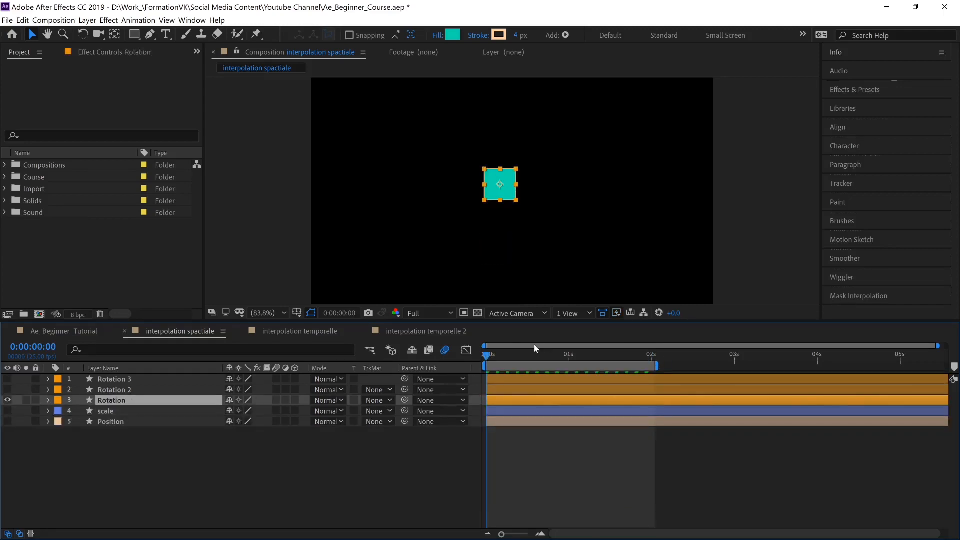
{"action": "key", "text": "r"}
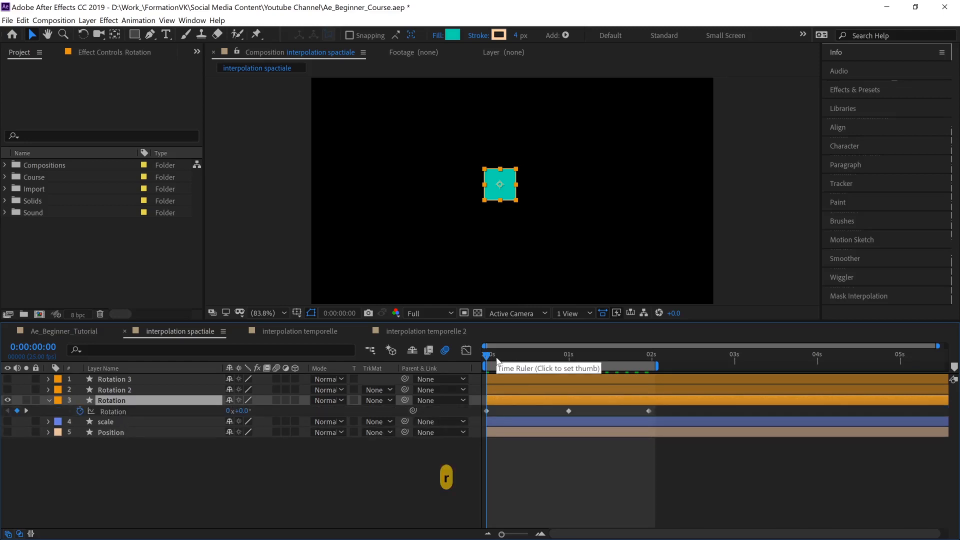
{"action": "key", "text": "r"}
{"action": "key", "text": "u"}
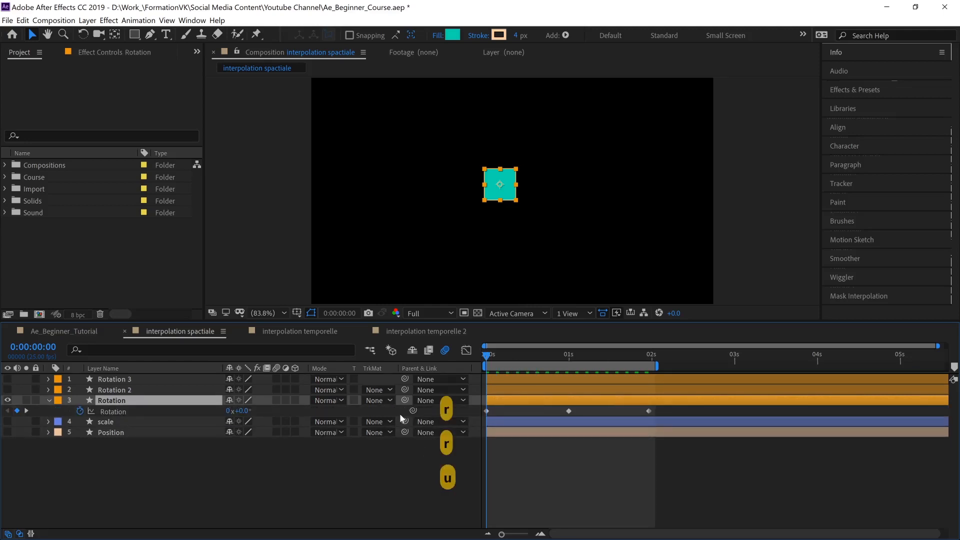
Step: Select the Rotation property with all its keyframes and scrub through the rotation animation to 0:00:01:24
{"action": "left_click", "coordinate": [127, 419]}
{"action": "left_click", "coordinate": [157, 412]}
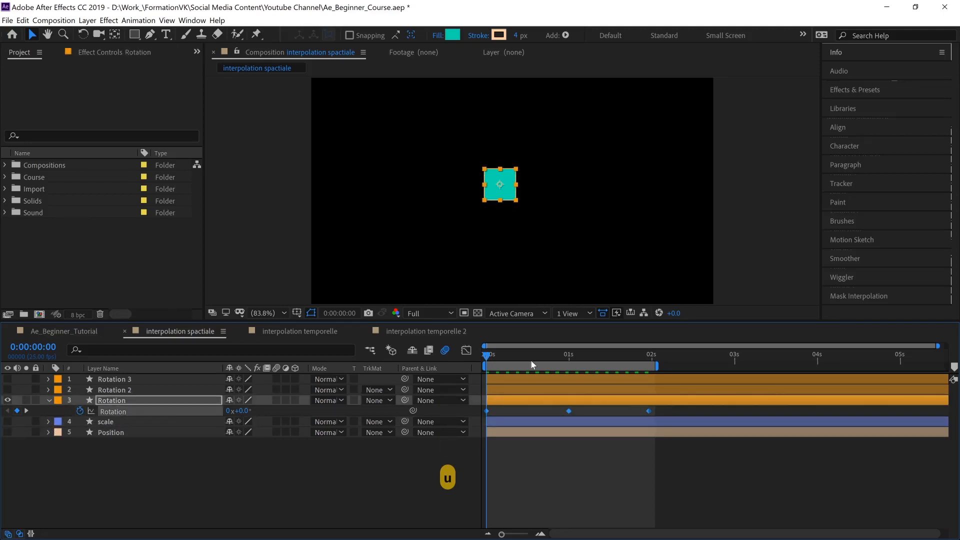
{"action": "left_click_drag", "start_coordinate": [568, 357], "coordinate": [572, 356]}
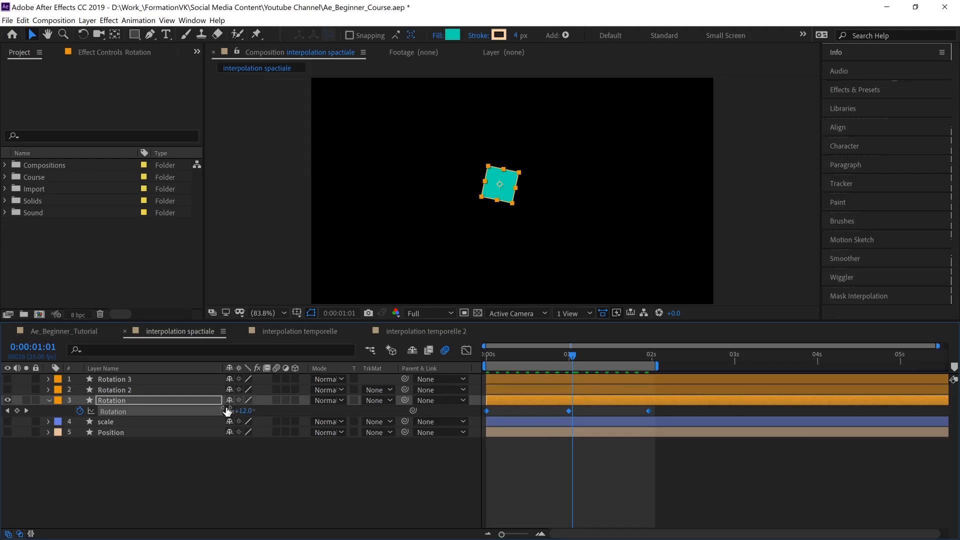
{"action": "left_click_drag", "start_coordinate": [499, 356], "coordinate": [647, 360]}
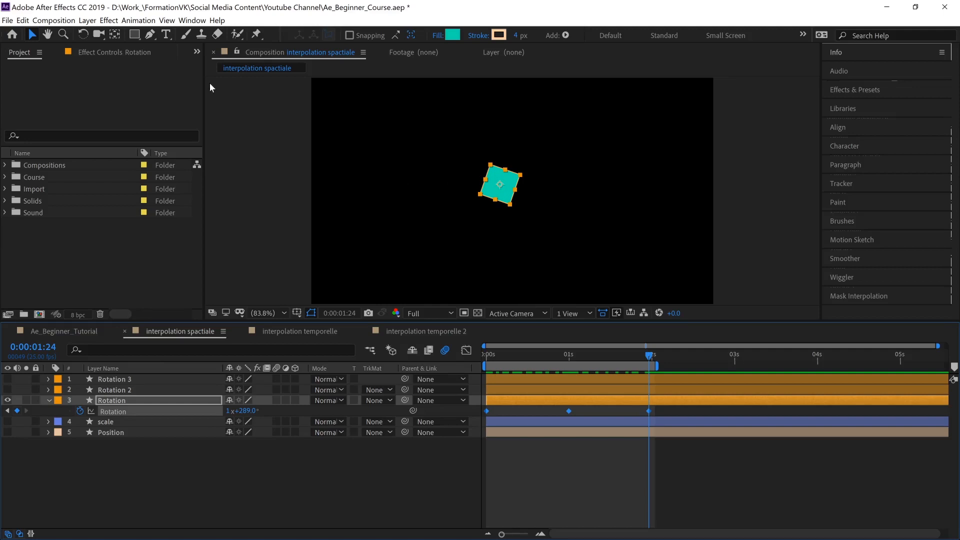
Step: Activate the Pan Behind (Anchor Point) tool and expand the Rotation layer to its full Transform properties
{"action": "left_click", "coordinate": [115, 35]}
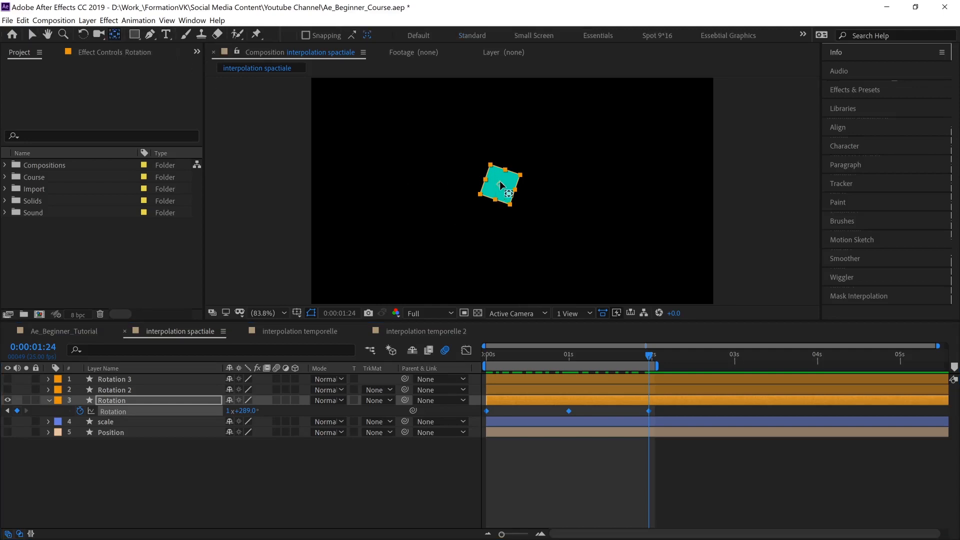
{"action": "left_click", "coordinate": [49, 400]}
{"action": "left_click", "coordinate": [49, 400]}
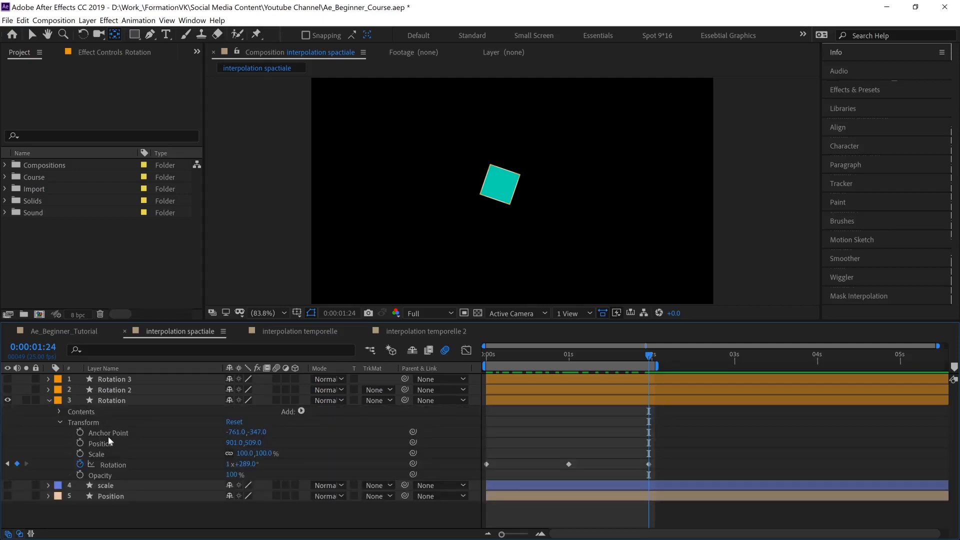
Step: Make the Rotation 2 layer visible and expanded, and hide and collapse the Rotation layer
{"action": "left_click", "coordinate": [7, 390]}
{"action": "left_click", "coordinate": [7, 400]}
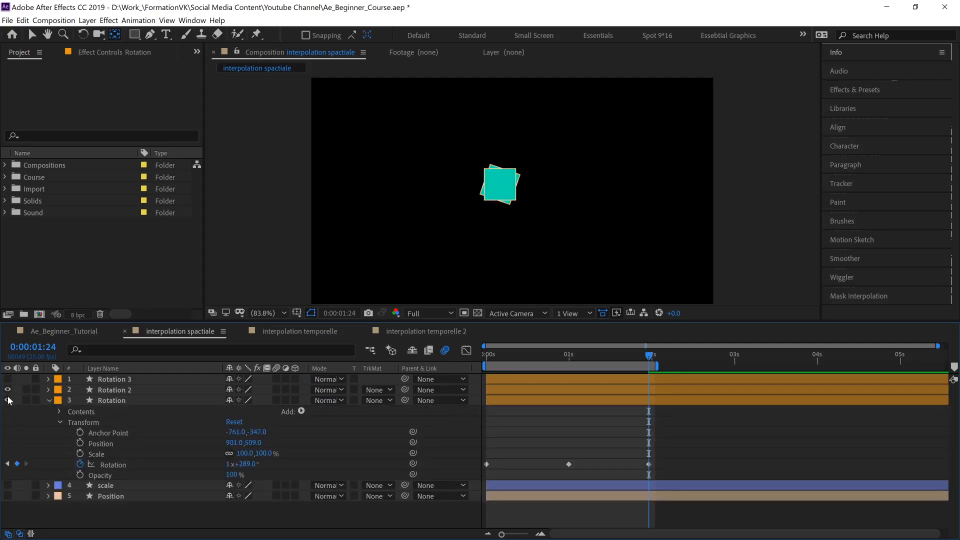
{"action": "left_click", "coordinate": [49, 389]}
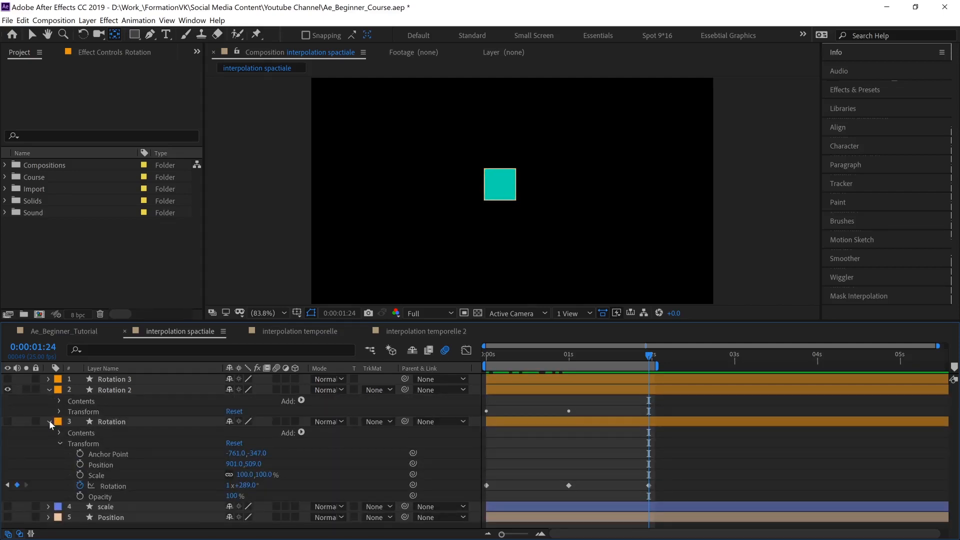
{"action": "left_click", "coordinate": [49, 421]}
Step: Select the Rotation 2 layer and scrub through its animation, finishing at 0:00:00:00
{"action": "left_click", "coordinate": [129, 392]}
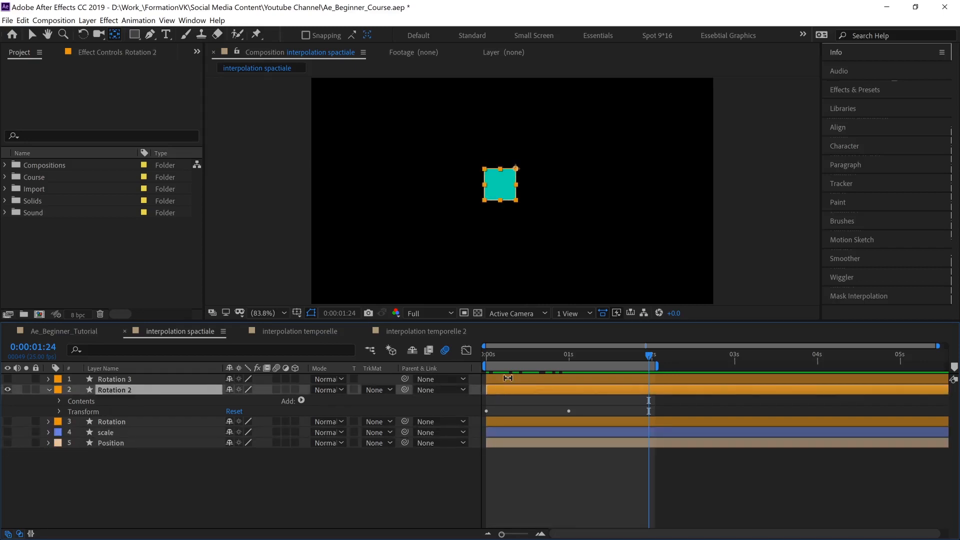
{"action": "left_click_drag", "start_coordinate": [491, 353], "coordinate": [263, 405]}
Step: Hide the Rotation 2 layer, and make the Rotation 3 layer visible and expanded
{"action": "left_click", "coordinate": [7, 393]}
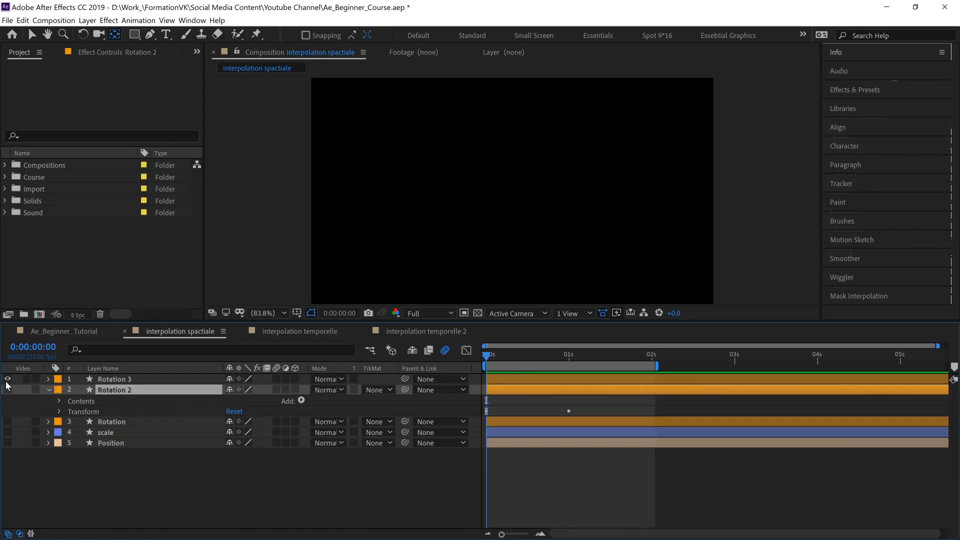
{"action": "left_click", "coordinate": [7, 392]}
{"action": "left_click", "coordinate": [45, 380]}
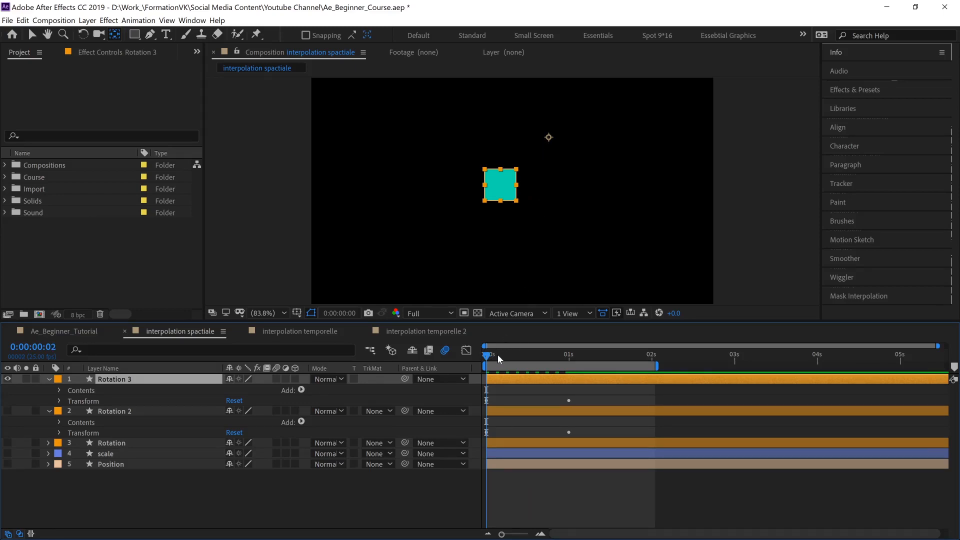
Step: Scrub through the Rotation 3 animation and back to 0:00:00:00, and collapse and hide the layer
{"action": "left_click_drag", "start_coordinate": [497, 355], "coordinate": [650, 396]}
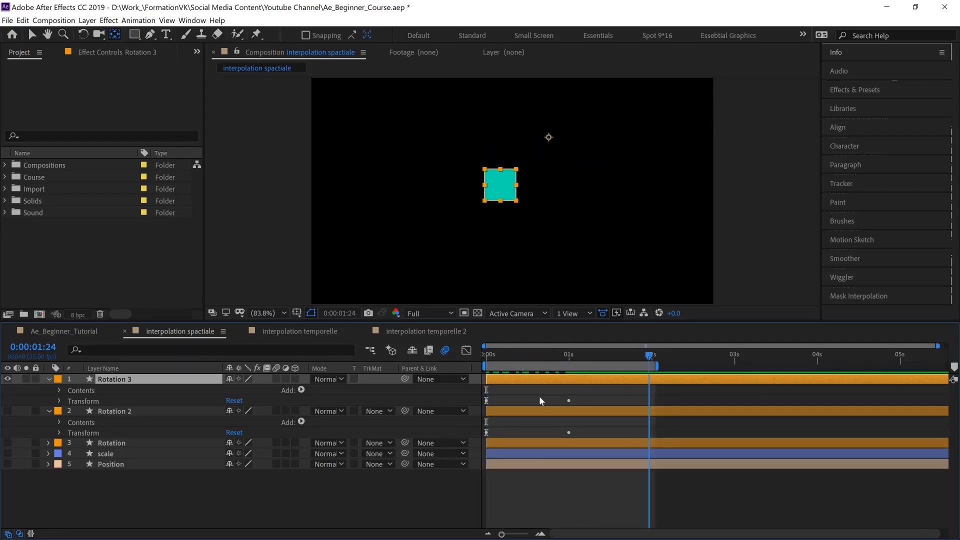
{"action": "left_click_drag", "start_coordinate": [539, 400], "coordinate": [470, 397]}
{"action": "left_click", "coordinate": [48, 379]}
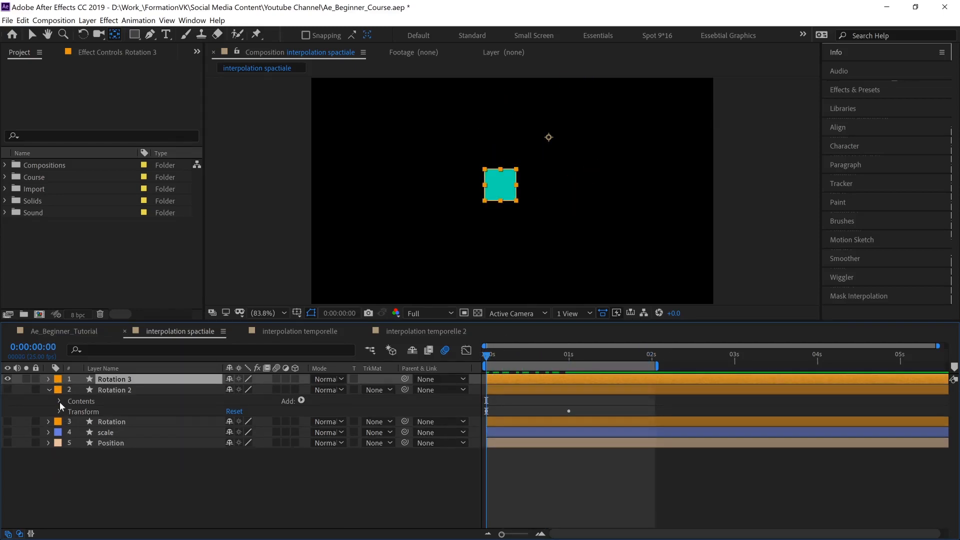
{"action": "left_click", "coordinate": [9, 378]}
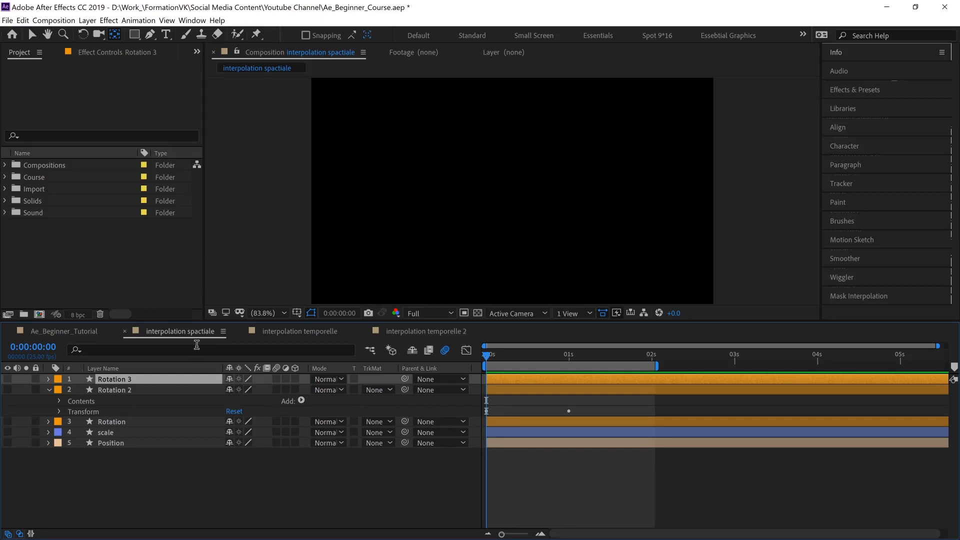
Step: Switch to the interpolation temporelle composition and activate the Selection tool with no layer selected
{"action": "left_click", "coordinate": [317, 330]}
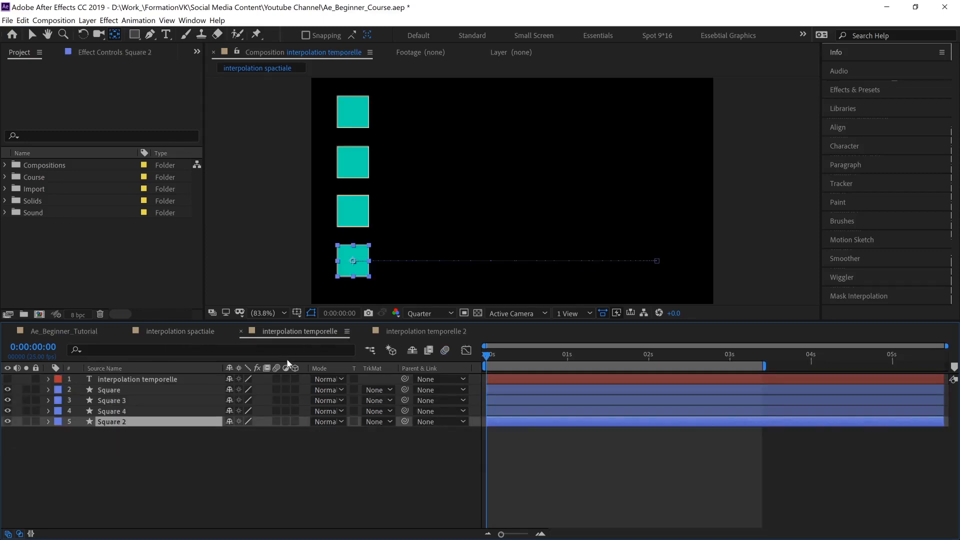
{"action": "left_click", "coordinate": [413, 332]}
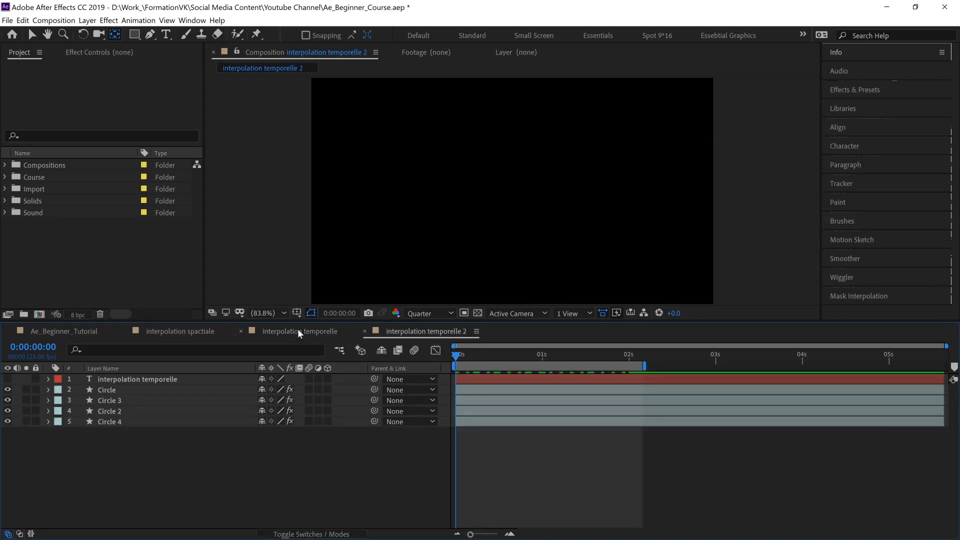
{"action": "left_click", "coordinate": [298, 330]}
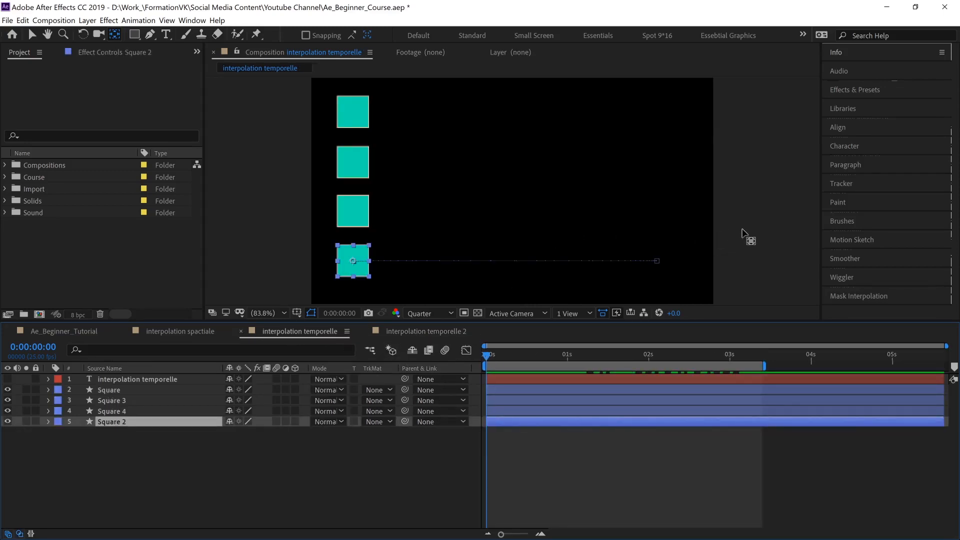
{"action": "key", "text": "v"}
{"action": "left_click", "coordinate": [504, 247]}
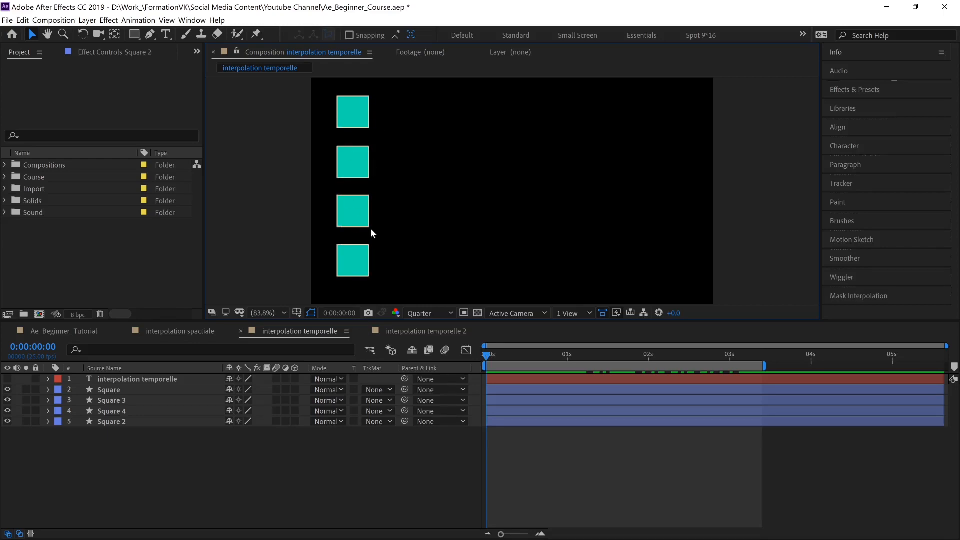
Step: Play a preview of the four squares' animation and stop it
{"action": "left_click", "coordinate": [320, 481]}
{"action": "key", "text": "KP_0"}
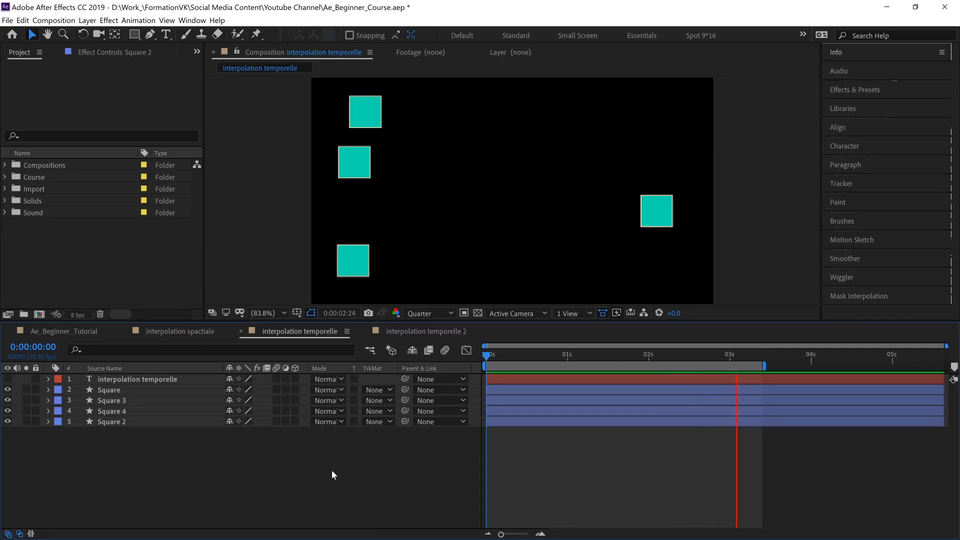
{"action": "left_click", "coordinate": [332, 470]}
Step: Reveal the Position keyframes of the four Square layers and inspect the squares at the keyframe times, finishing at 0:00:01:03
{"action": "left_click_drag", "start_coordinate": [176, 441], "coordinate": [132, 389]}
{"action": "key", "text": "u"}
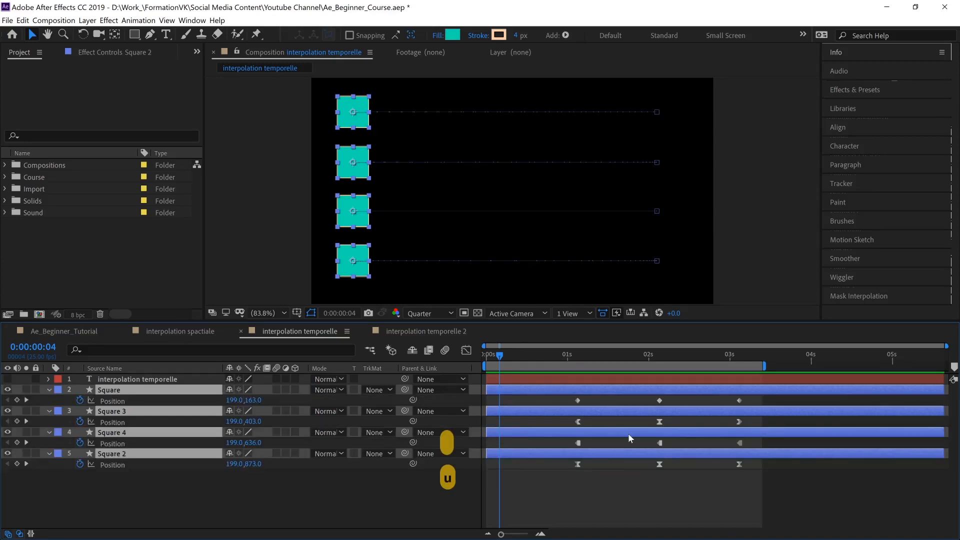
{"action": "left_click", "coordinate": [578, 356]}
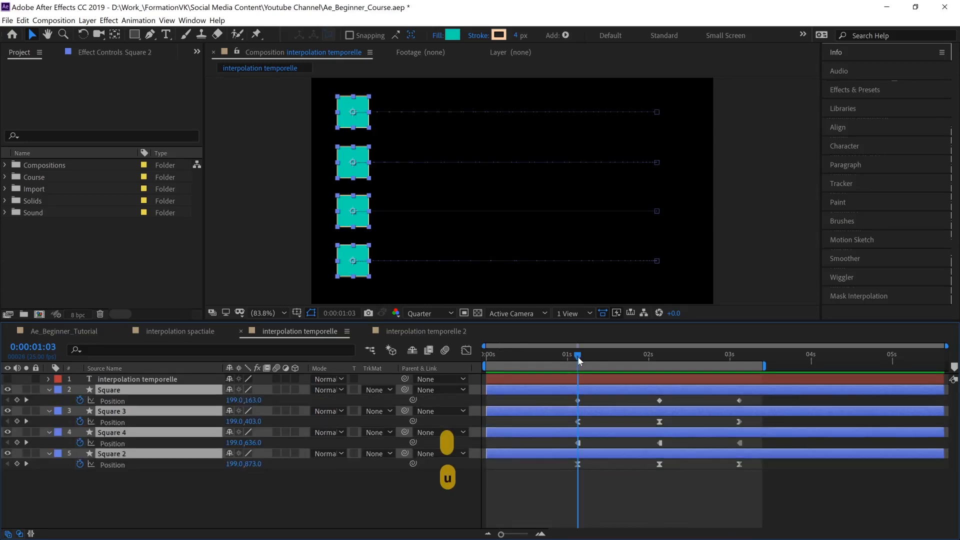
{"action": "left_click", "coordinate": [739, 359]}
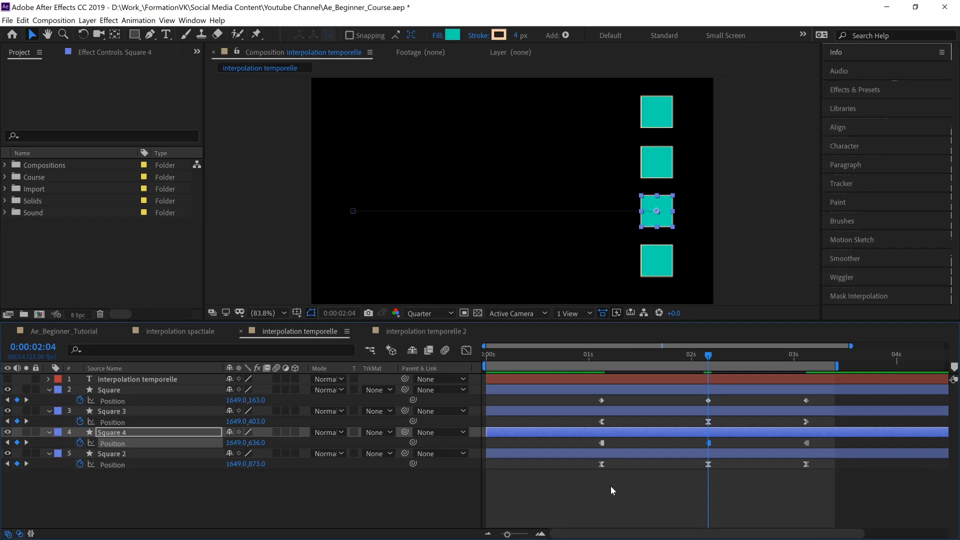
{"action": "left_click", "coordinate": [610, 486]}
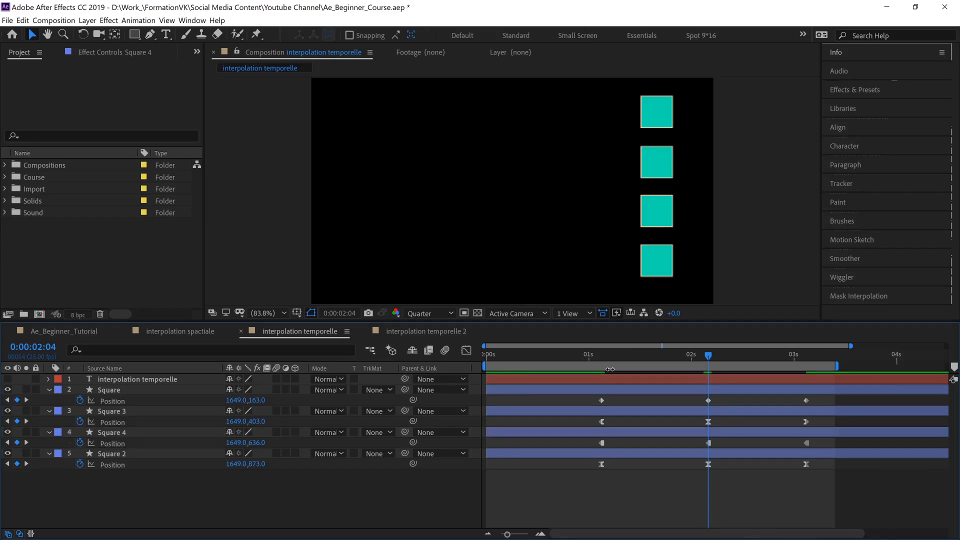
{"action": "left_click", "coordinate": [600, 356]}
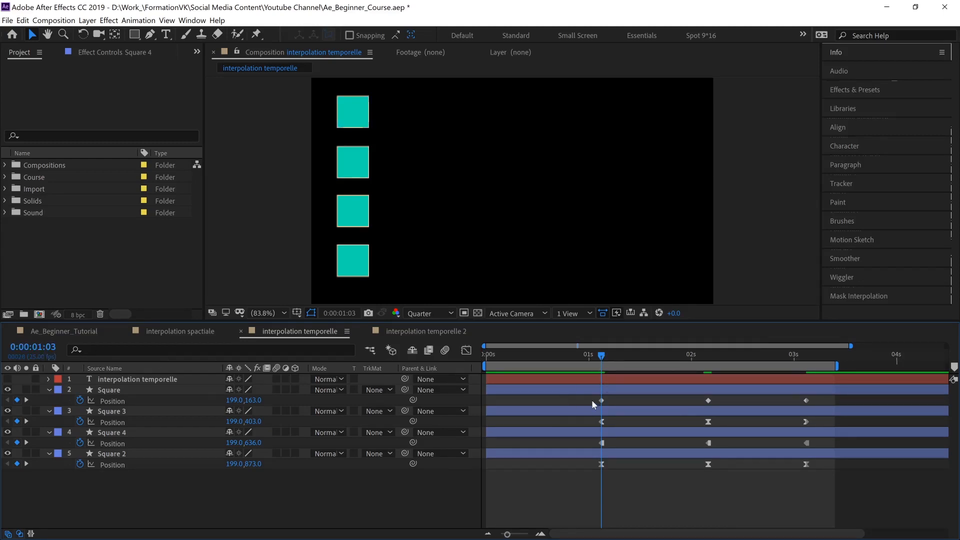
Step: Move the four squares' first Position keyframes to 0:00:01:00 and their second ones to 0:00:02:00
{"action": "left_click", "coordinate": [589, 353]}
{"action": "left_click_drag", "start_coordinate": [595, 395], "coordinate": [590, 461]}
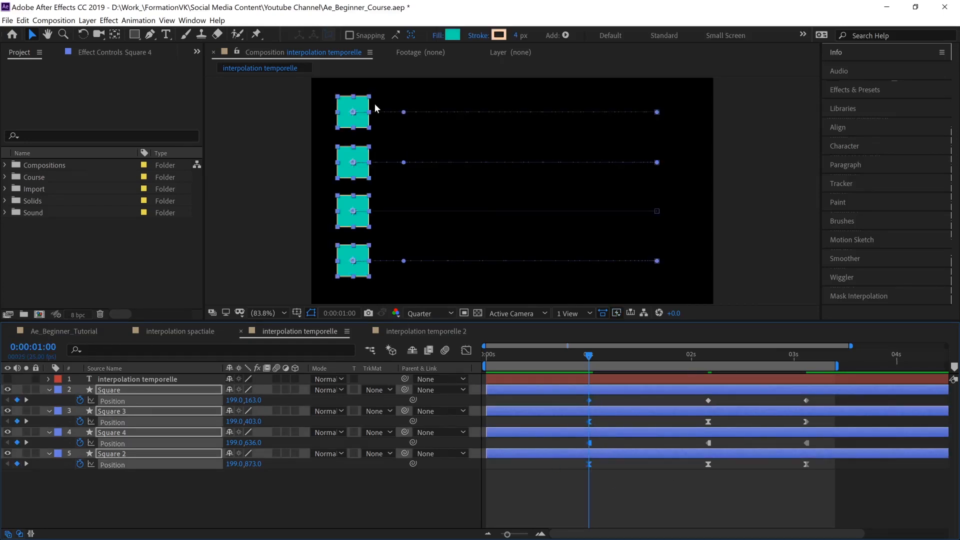
{"action": "left_click", "coordinate": [692, 356]}
{"action": "left_click_drag", "start_coordinate": [703, 397], "coordinate": [686, 464]}
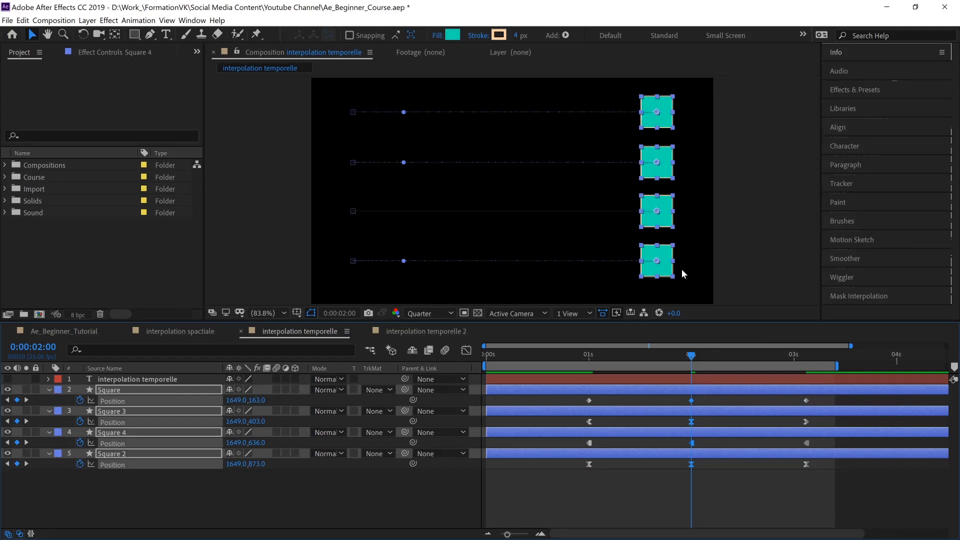
Step: Deselect the layers and preview the retimed squares' motion by playing and scrubbing
{"action": "left_click", "coordinate": [590, 352]}
{"action": "left_click", "coordinate": [615, 501]}
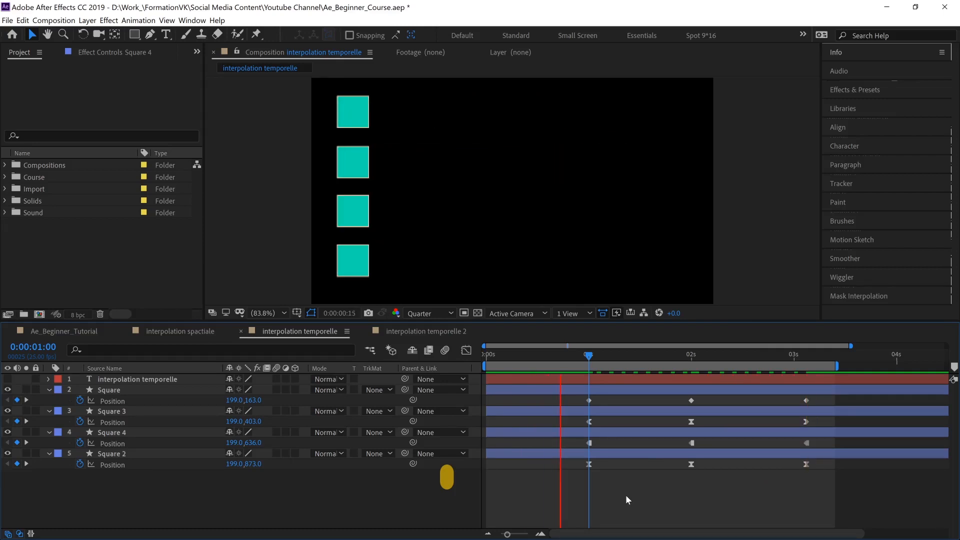
{"action": "key", "text": "space"}
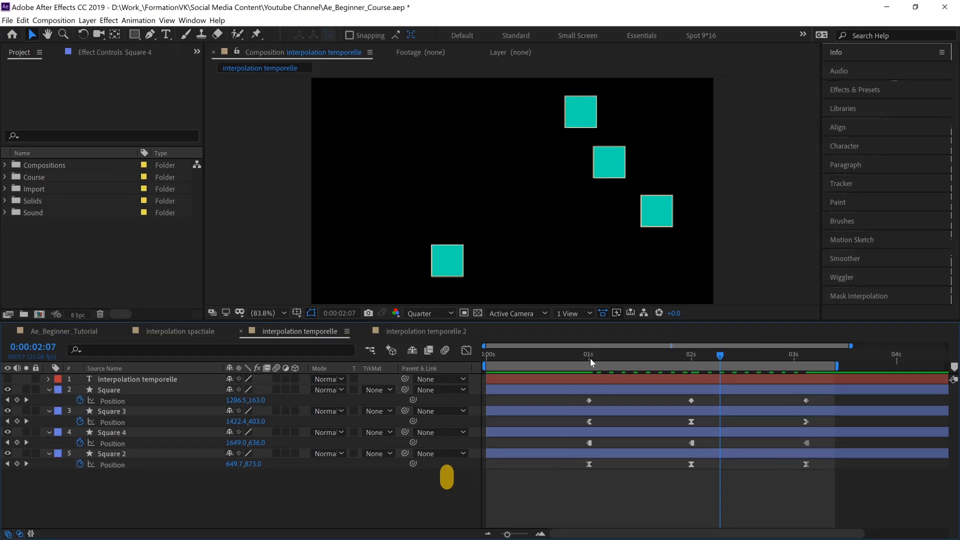
{"action": "mouse_move", "coordinate": [590, 358]}
{"action": "left_mouse_down"}
{"action": "mouse_move", "coordinate": [672, 365]}
{"action": "mouse_move", "coordinate": [599, 357]}
{"action": "left_mouse_up"}
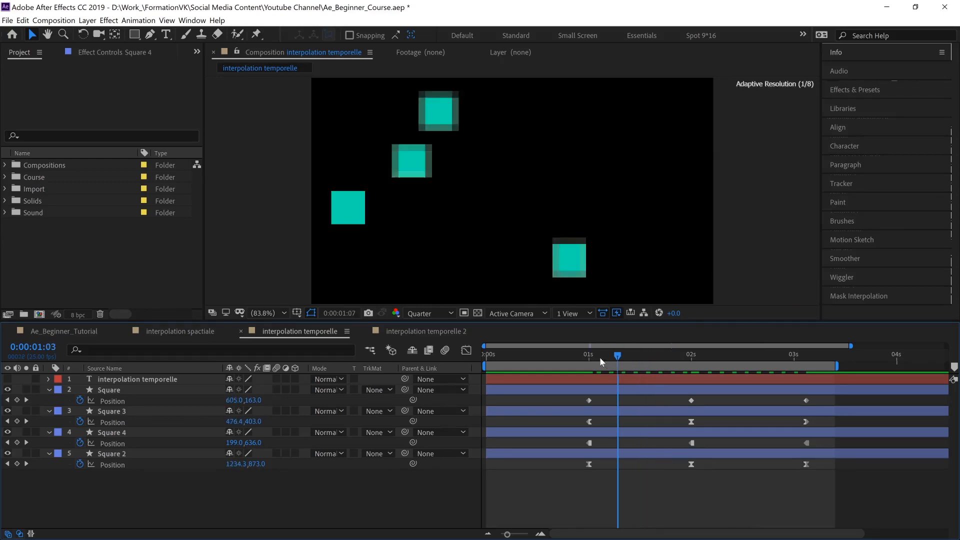
{"action": "key", "text": "space"}
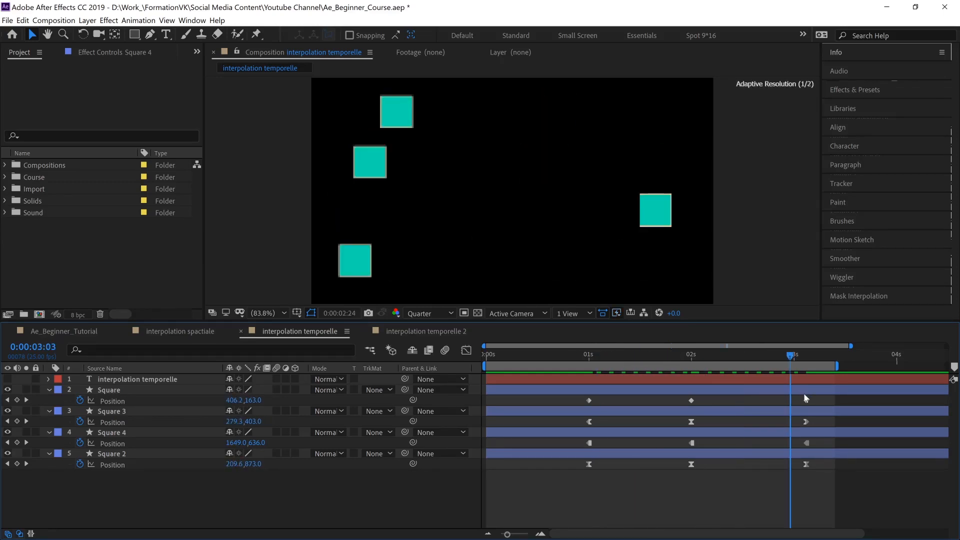
Step: Undo the Square layer's time shift, and show all Position keyframes of the four squares in the Graph Editor
{"action": "left_click_drag", "start_coordinate": [805, 394], "coordinate": [800, 470]}
{"action": "key", "text": "ctrl+z"}
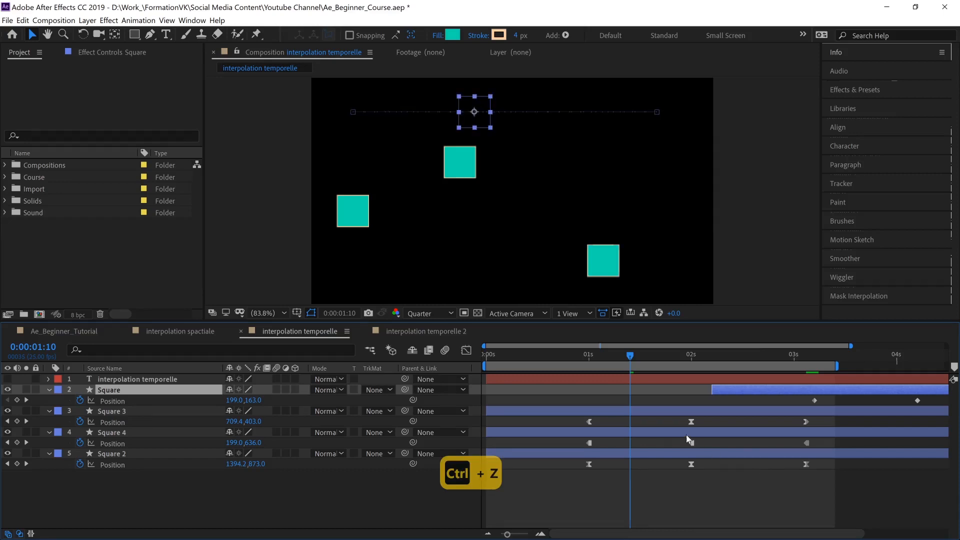
{"action": "left_click_drag", "start_coordinate": [578, 398], "coordinate": [818, 503]}
{"action": "key", "text": "shift+F3"}
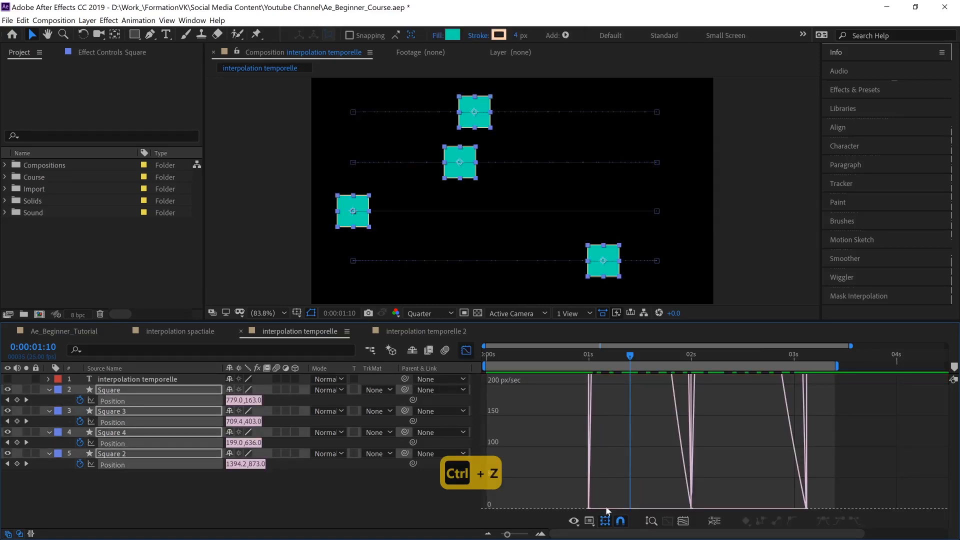
Step: Fit all curves in the Graph Editor, then isolate the Square layer's Position speed curve and preview its motion
{"action": "left_click", "coordinate": [684, 524]}
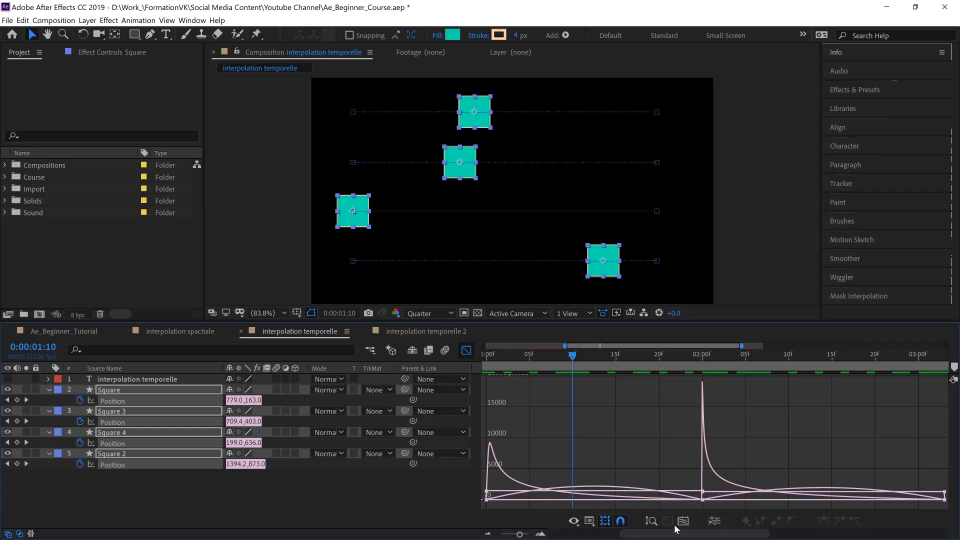
{"action": "left_click", "coordinate": [448, 463]}
{"action": "left_click", "coordinate": [130, 400]}
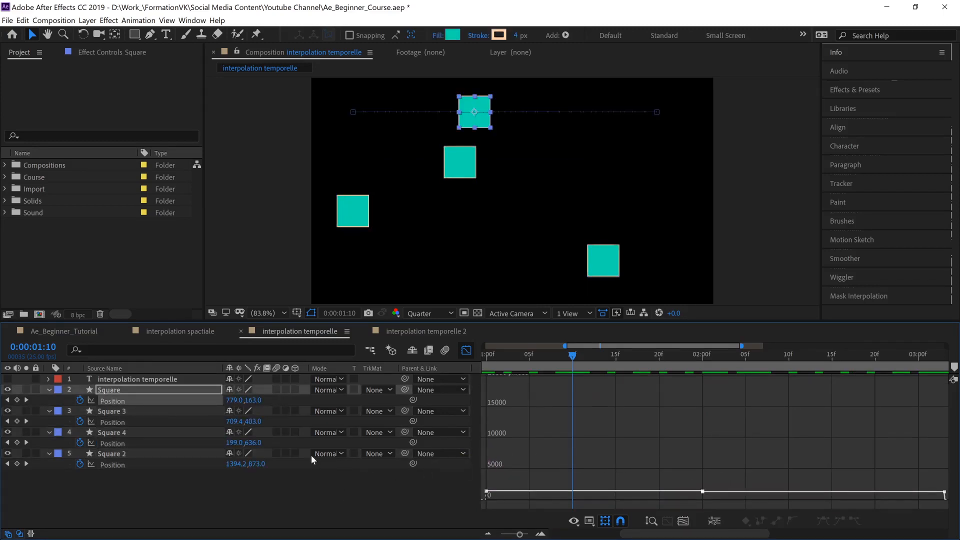
{"action": "key", "text": "space"}
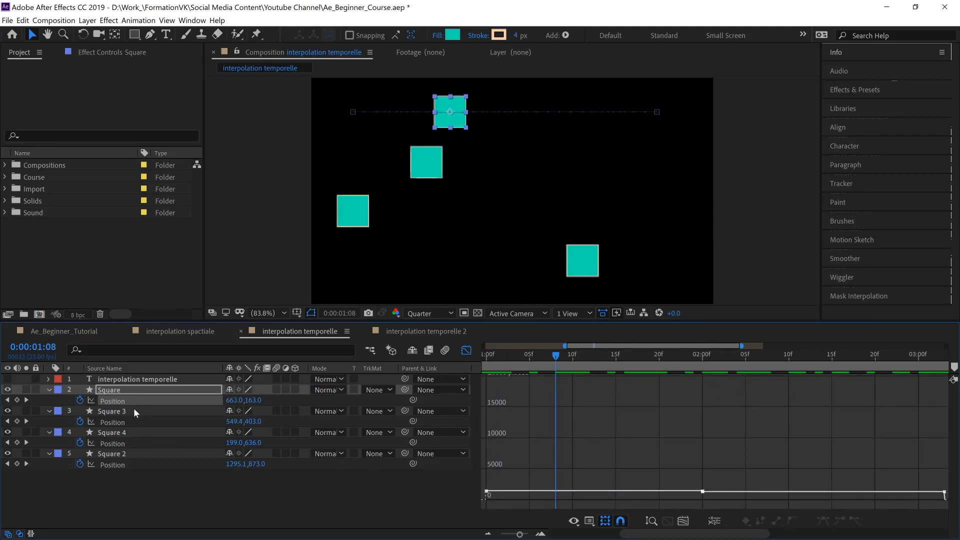
Step: Show only Square 3's Position speed curve in the Graph Editor and play the animation to compare its motion
{"action": "left_click", "coordinate": [117, 409]}
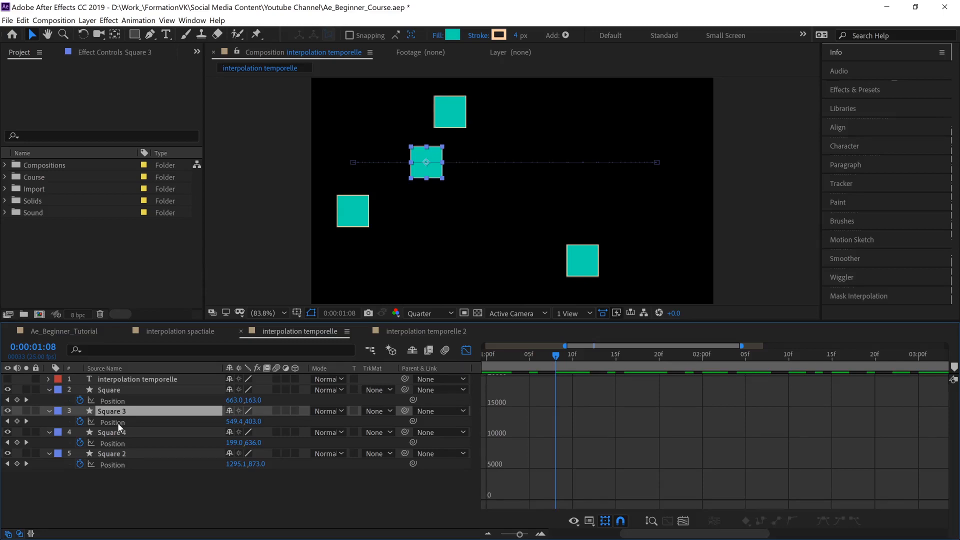
{"action": "left_click", "coordinate": [115, 423]}
{"action": "key", "text": "space"}
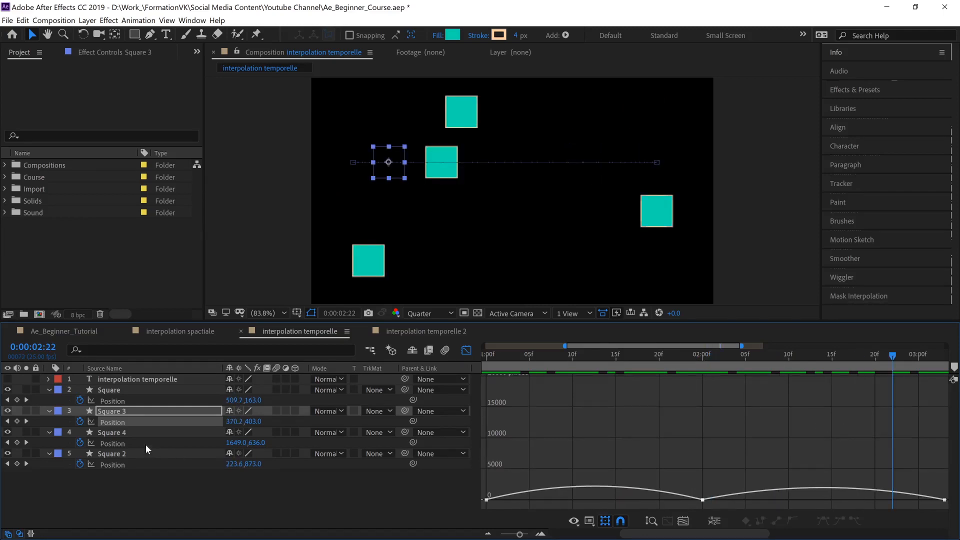
Step: Examine the Position speed curves of Square 4 and Square 2 in turn while previewing the motion
{"action": "left_click", "coordinate": [112, 441]}
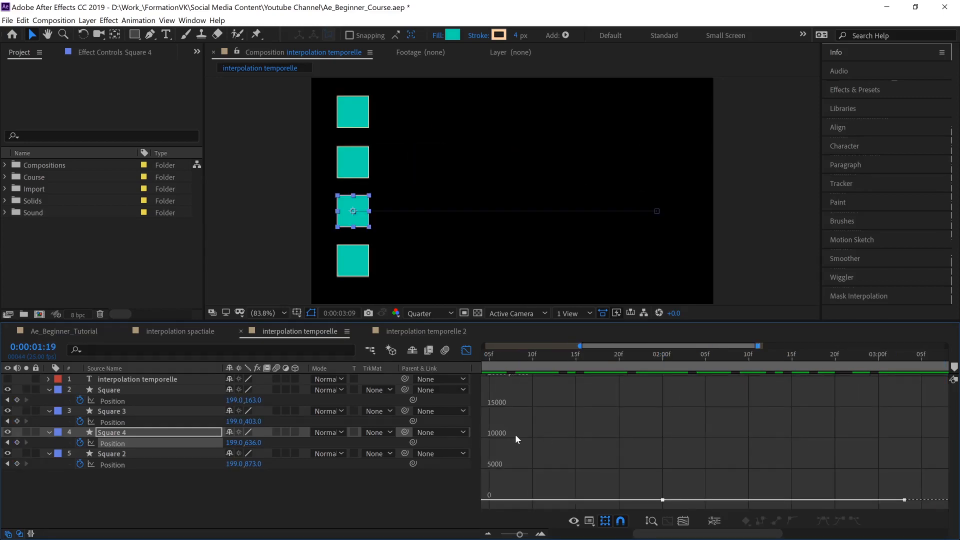
{"action": "left_click", "coordinate": [112, 464]}
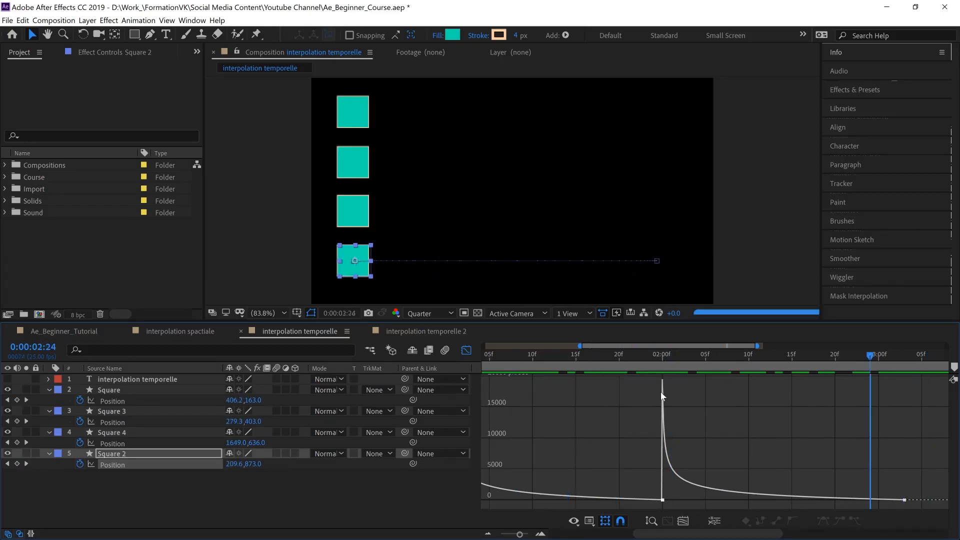
{"action": "key", "text": "space"}
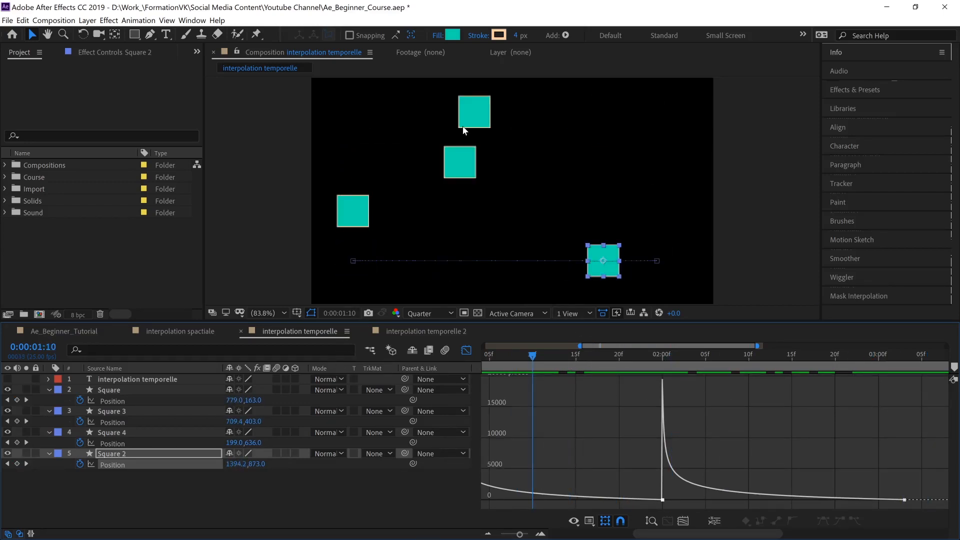
Step: Close the Graph Editor with the layers deselected, and preview the blurred circles in the interpolation temporelle 2 composition
{"action": "left_click", "coordinate": [315, 522]}
{"action": "left_click", "coordinate": [466, 350]}
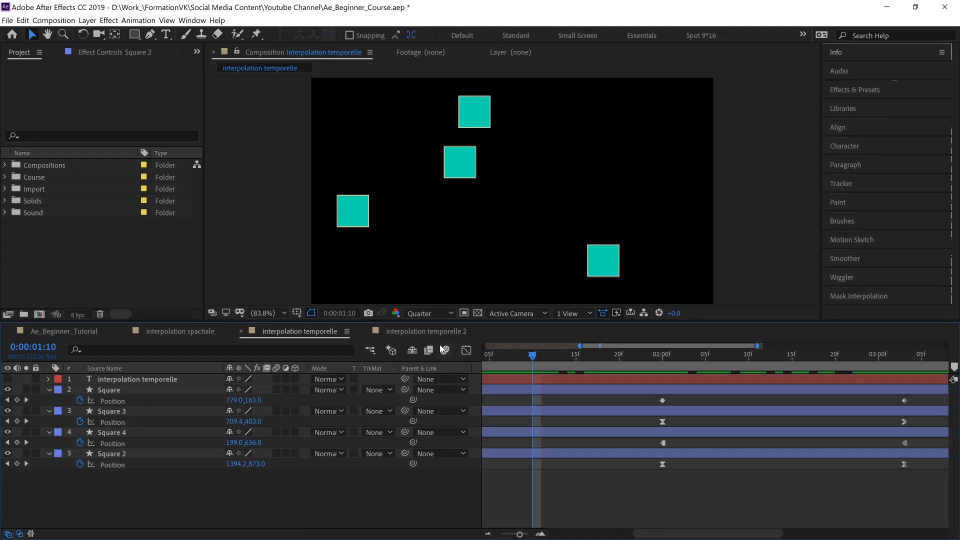
{"action": "left_click", "coordinate": [442, 331]}
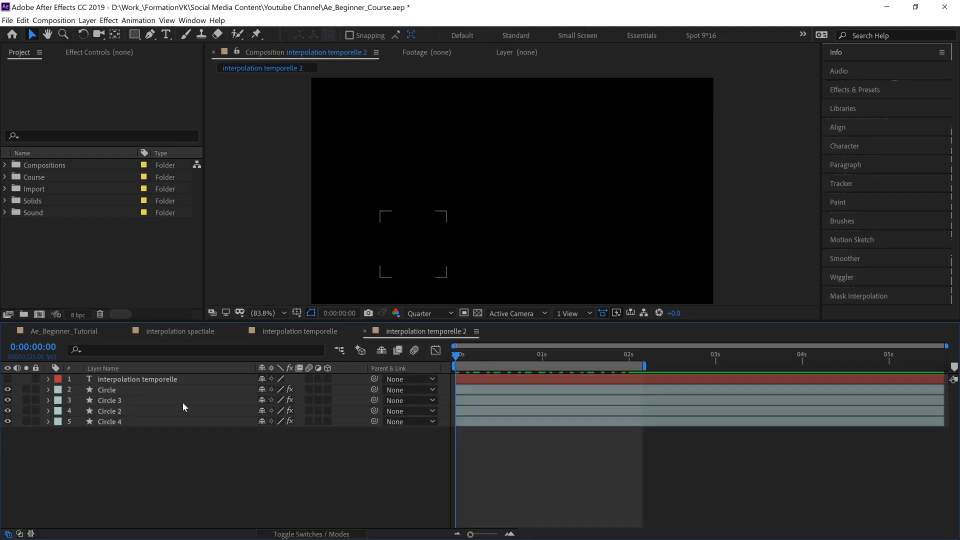
{"action": "key", "text": "space"}
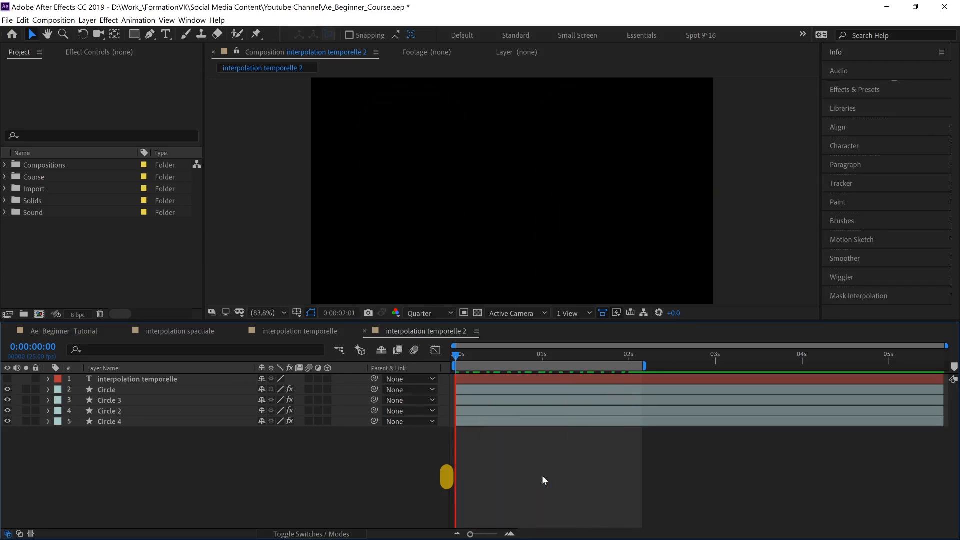
{"action": "key", "text": "space"}
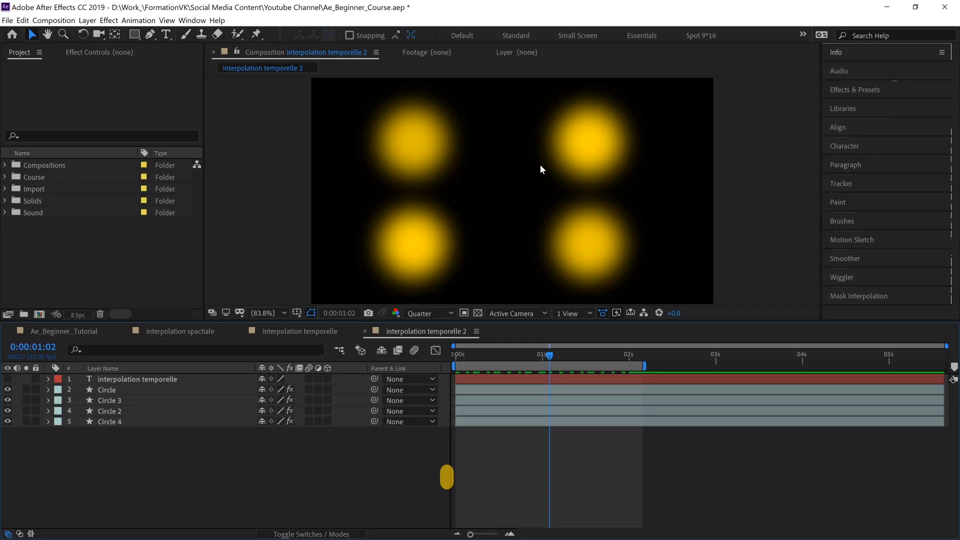
Step: Select the Circle layer and replay the circles' animation from 0:00:00:00, stopping at 0:00:00:18
{"action": "left_click", "coordinate": [416, 139]}
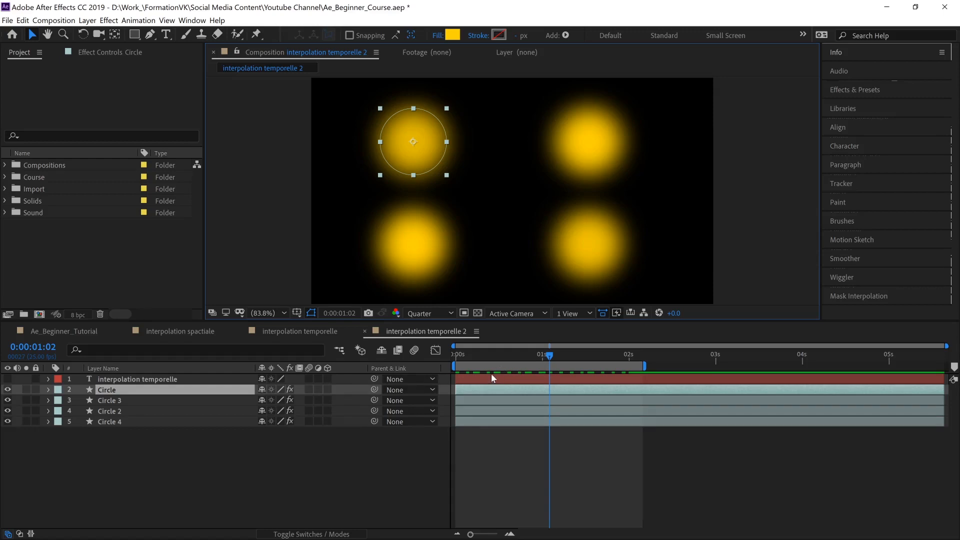
{"action": "left_click", "coordinate": [459, 353]}
{"action": "key", "text": "space"}
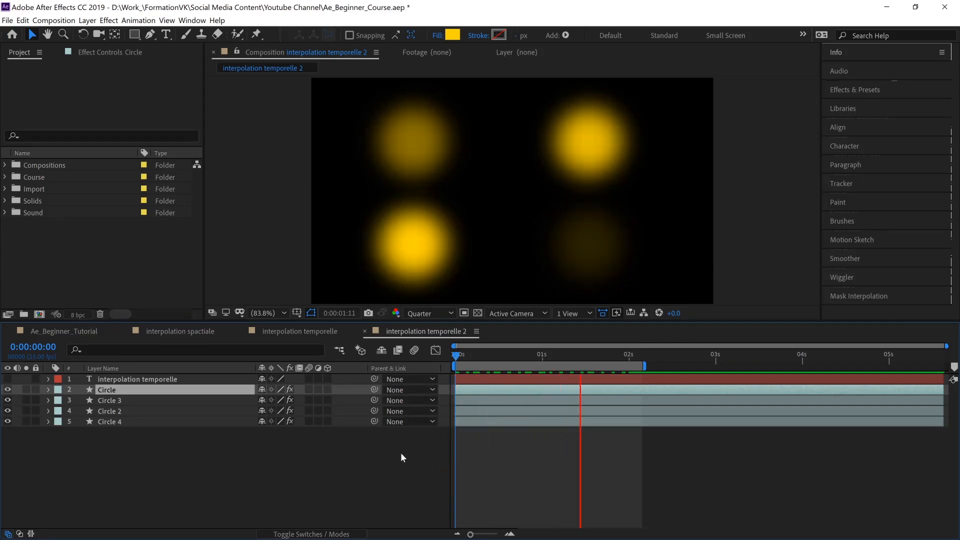
{"action": "key", "text": "space"}
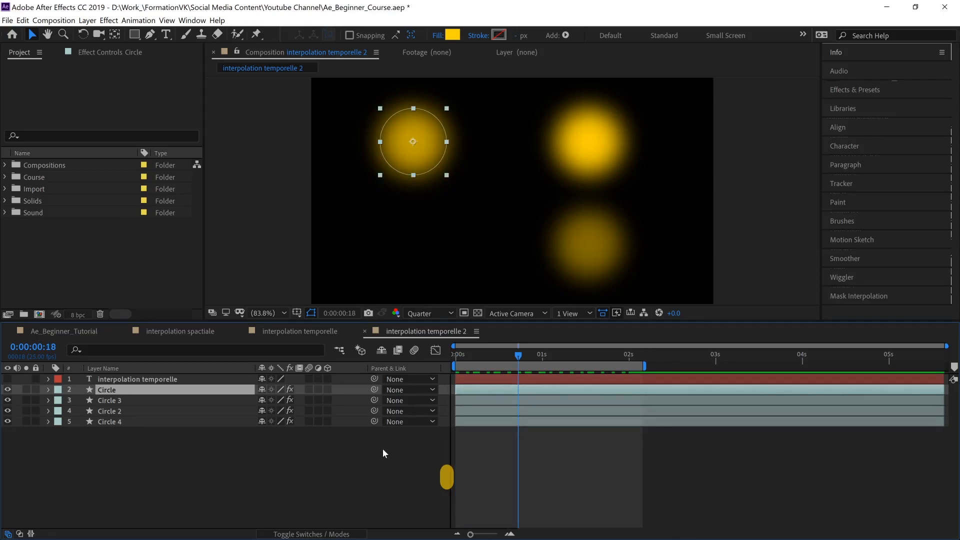
Step: Collapse the Rotation 2 layer in the interpolation spactiale composition and look through the Position, scale and Rotation layers
{"action": "left_click", "coordinate": [215, 337]}
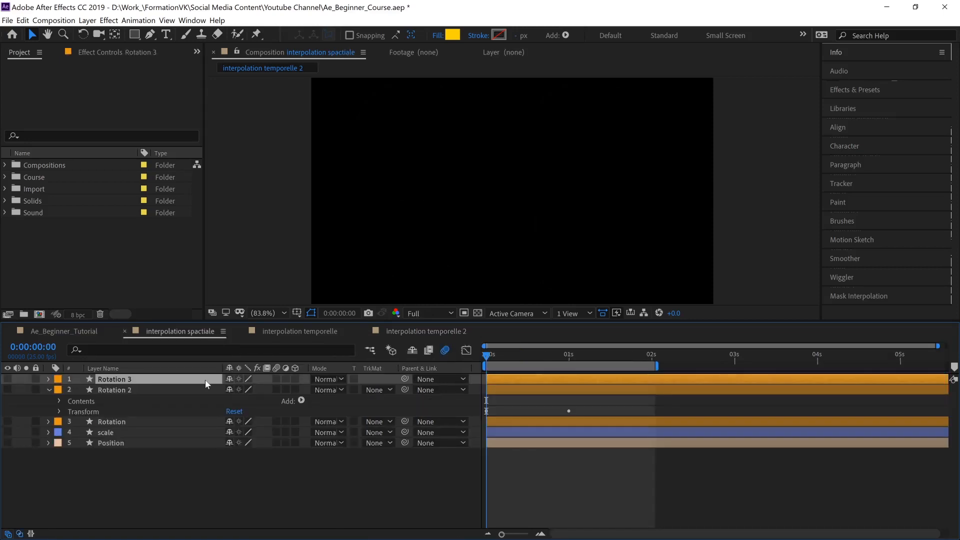
{"action": "left_click", "coordinate": [49, 389]}
{"action": "left_click", "coordinate": [100, 420]}
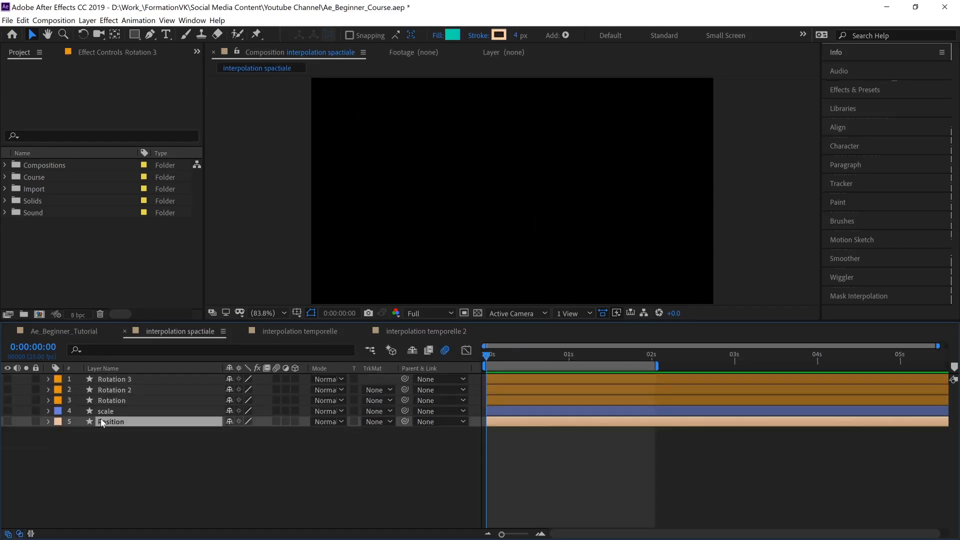
{"action": "left_click", "coordinate": [103, 411]}
{"action": "left_click", "coordinate": [111, 400]}
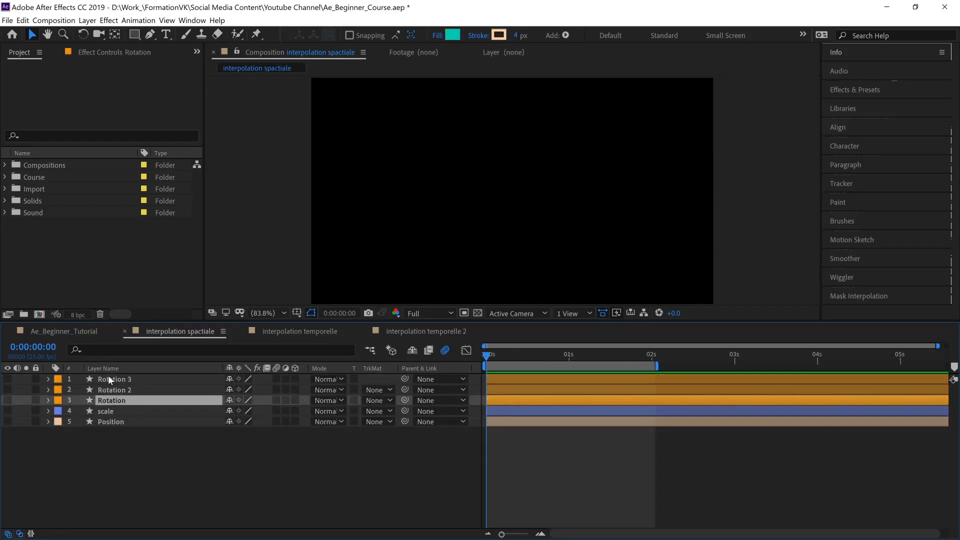
{"action": "left_click", "coordinate": [115, 425]}
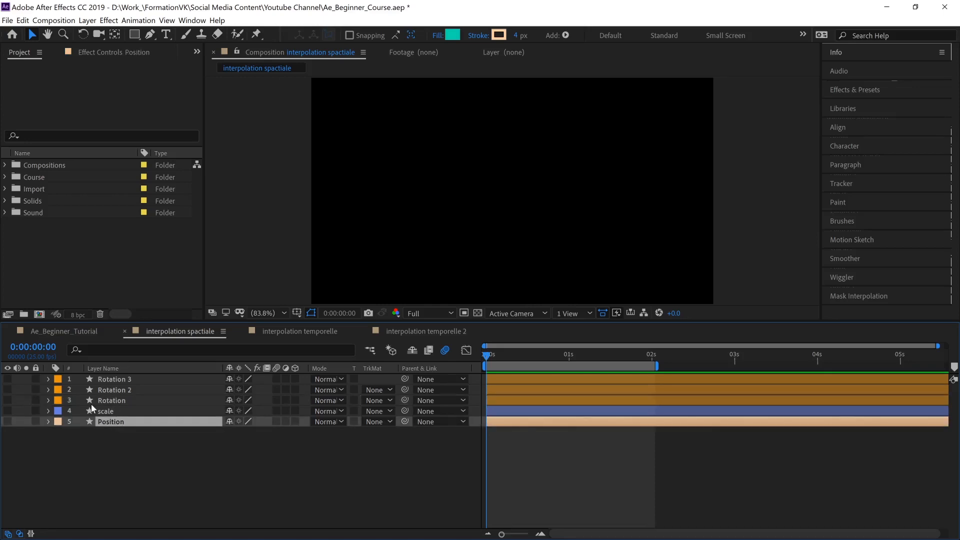
Step: Revisit the interpolation temporelle 2 composition and return to the four squares in interpolation temporelle
{"action": "left_click", "coordinate": [422, 330]}
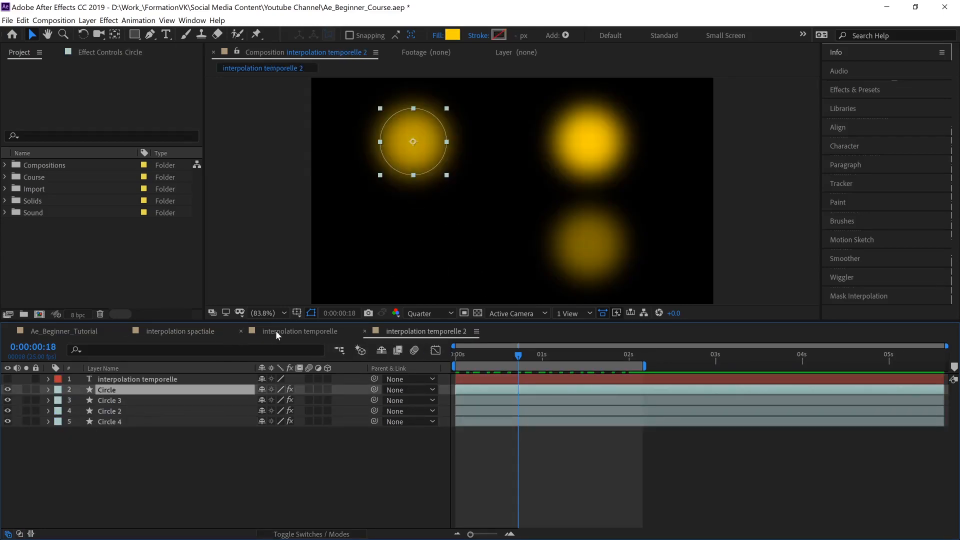
{"action": "left_click", "coordinate": [276, 334]}
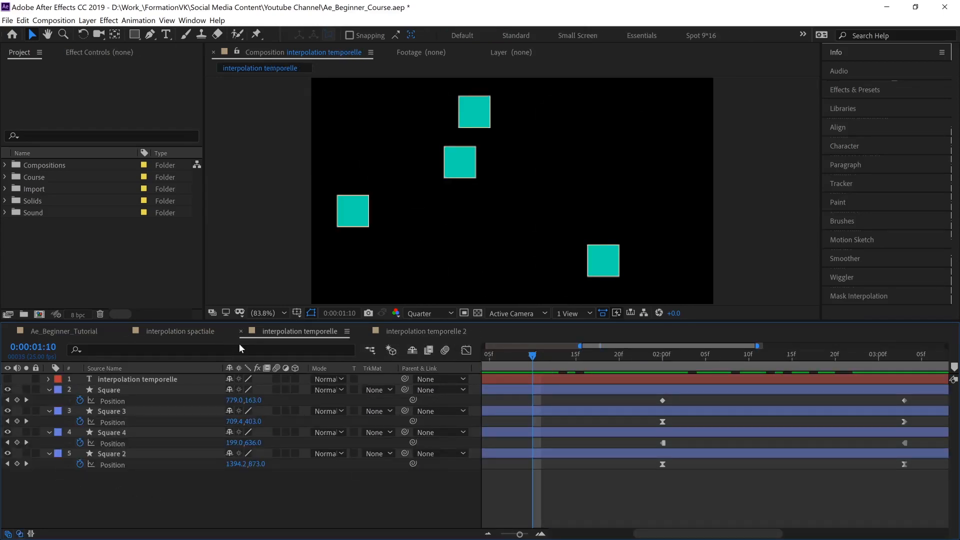